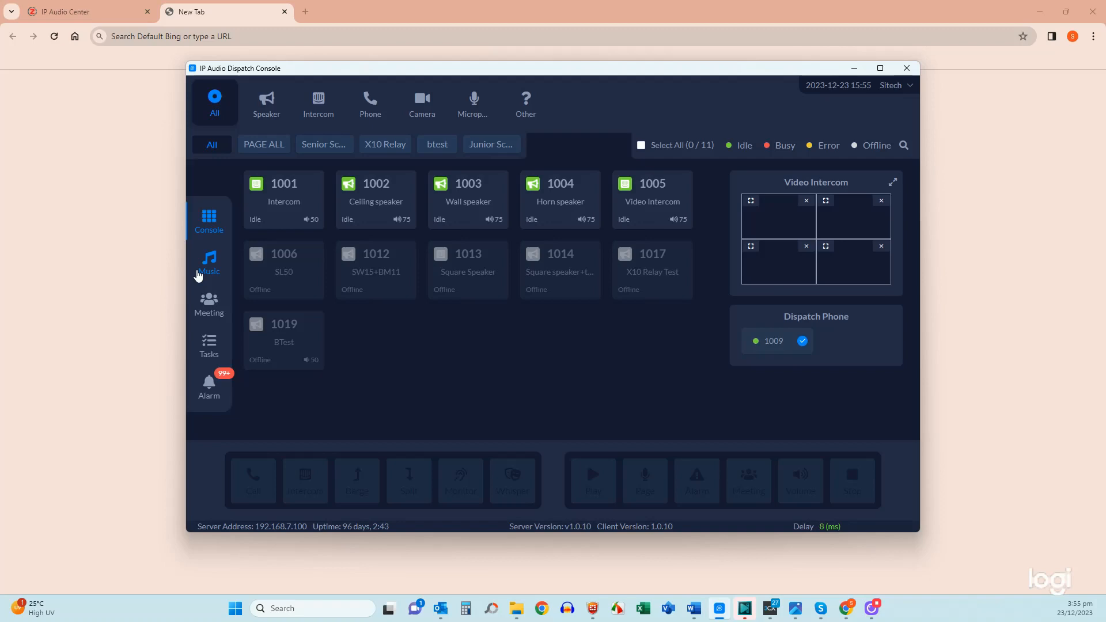
Open the music collection and bring up the file browser for uploading an MP3, dismissing it without choosing a file.
click(200, 272)
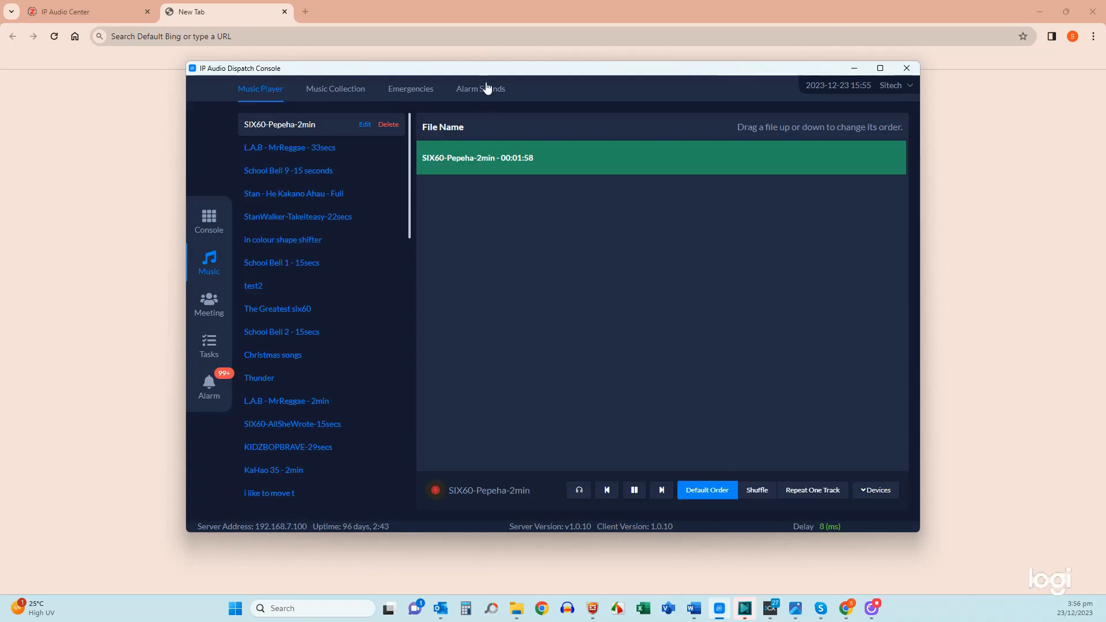
click(328, 95)
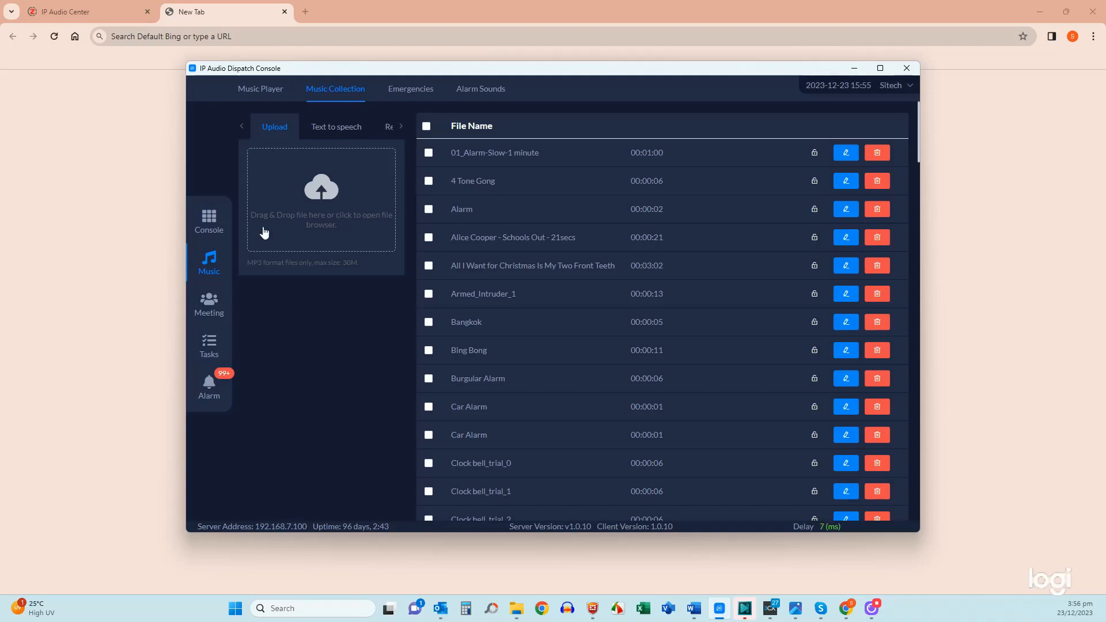
click(318, 180)
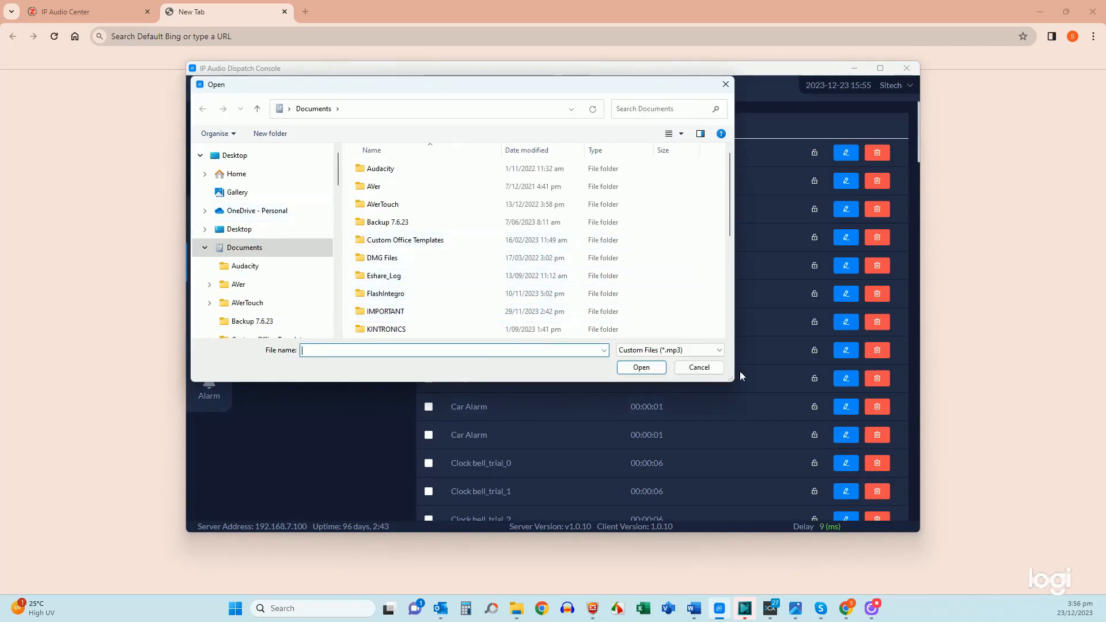
click(699, 367)
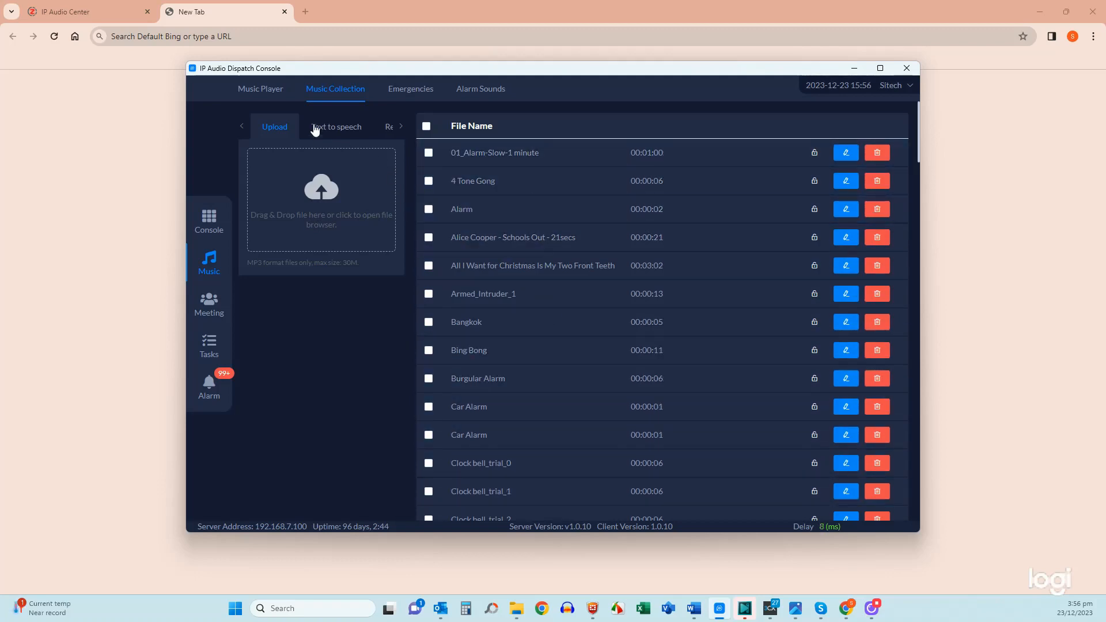
Record a short voice message in the music collection.
click(338, 128)
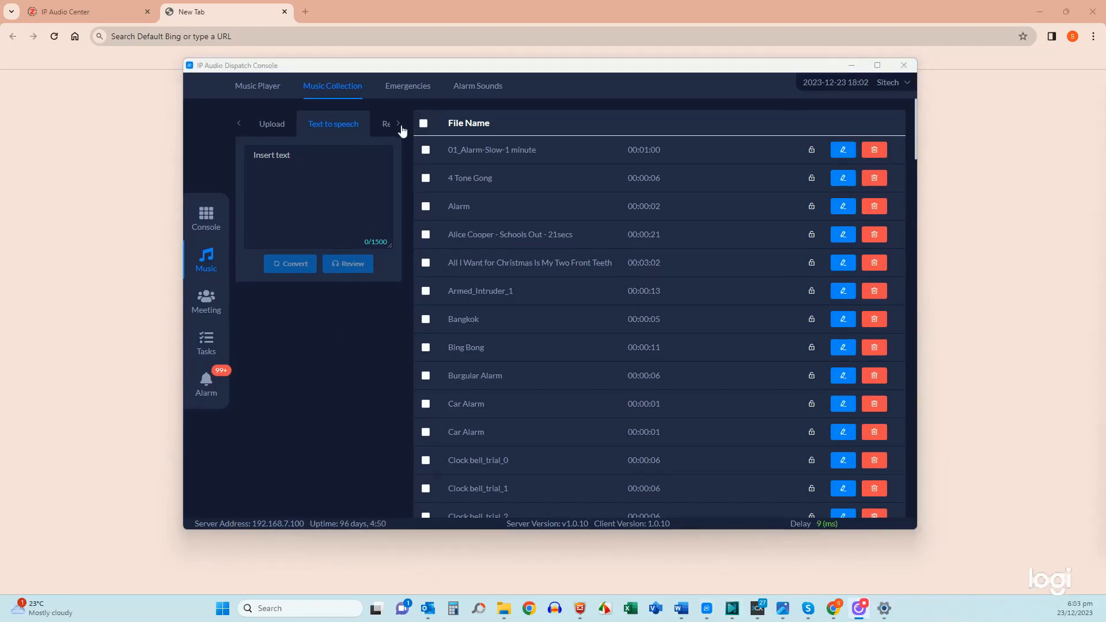
click(398, 123)
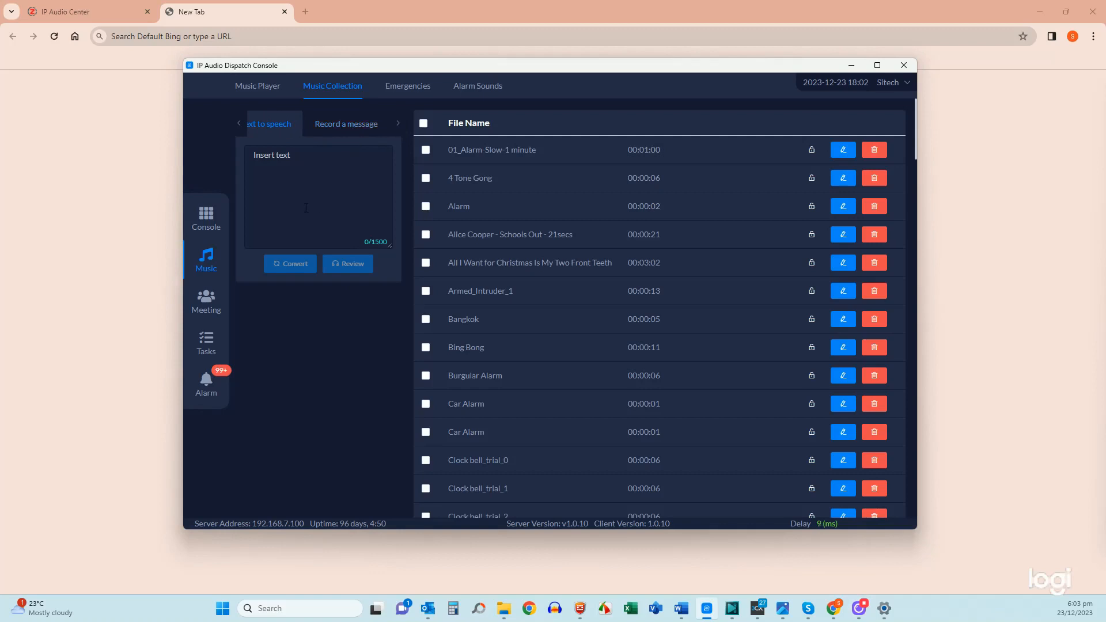
click(347, 129)
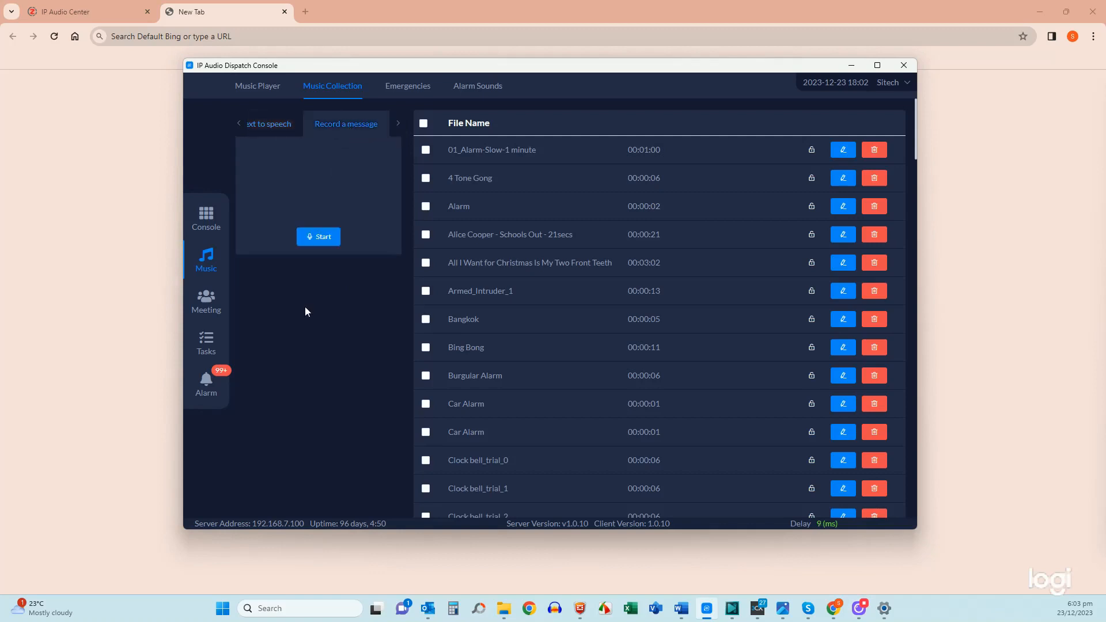
click(321, 239)
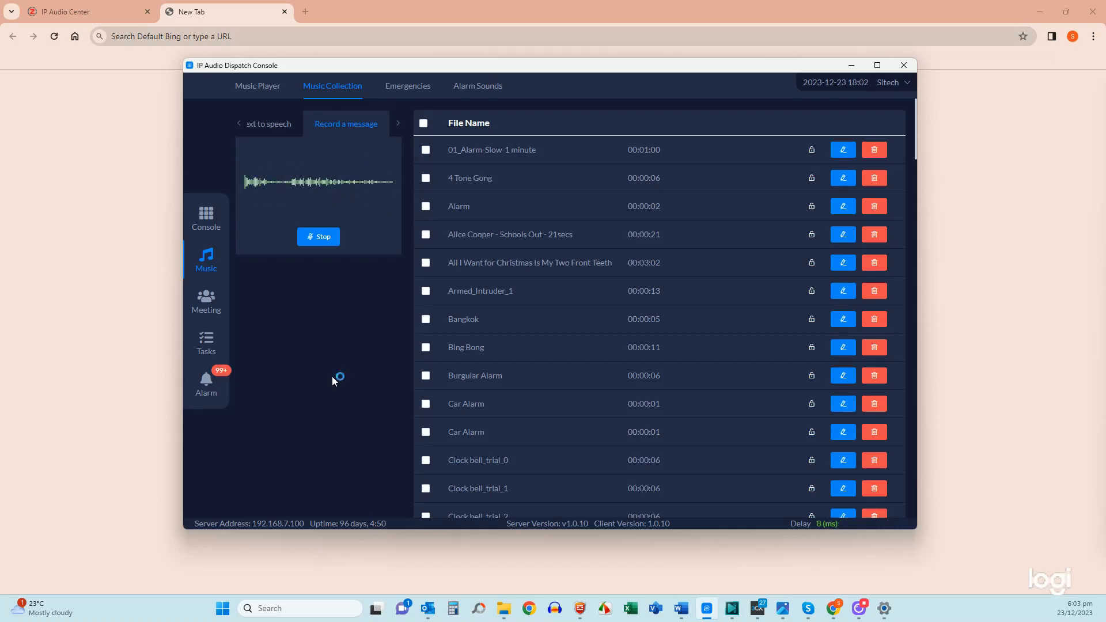
click(320, 237)
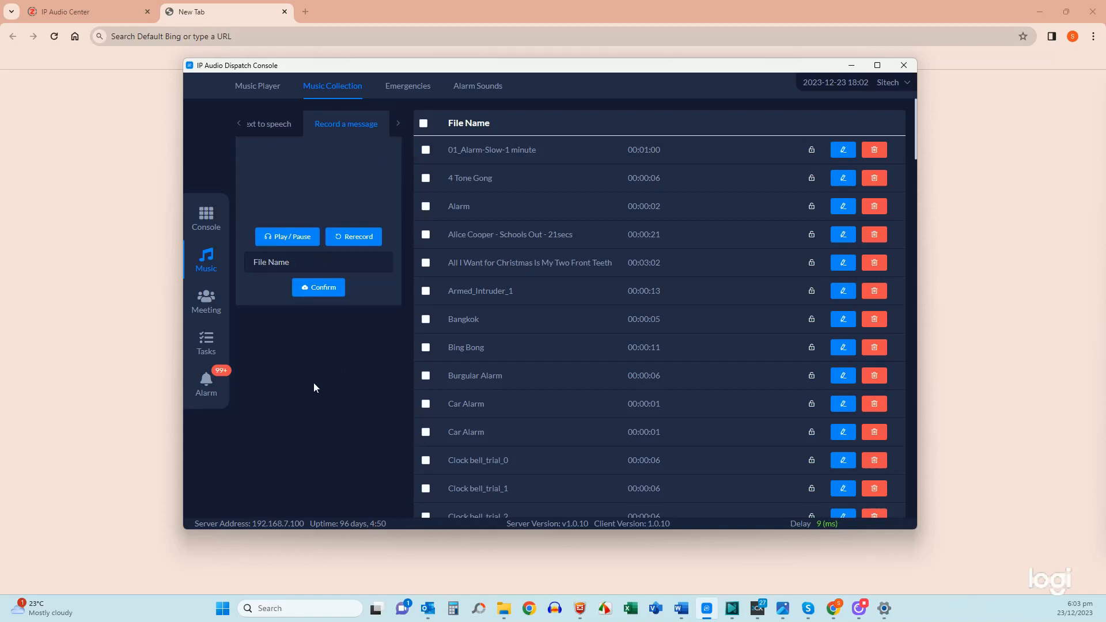
Play back the recorded message, discard it for re-recording, and return to text to speech.
click(288, 240)
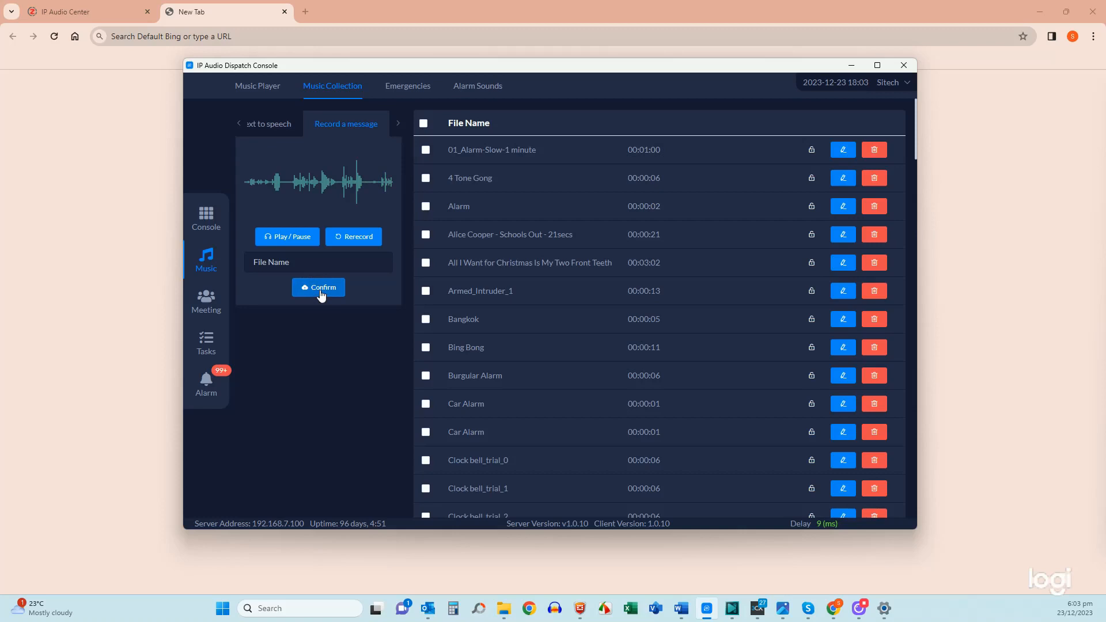
click(358, 239)
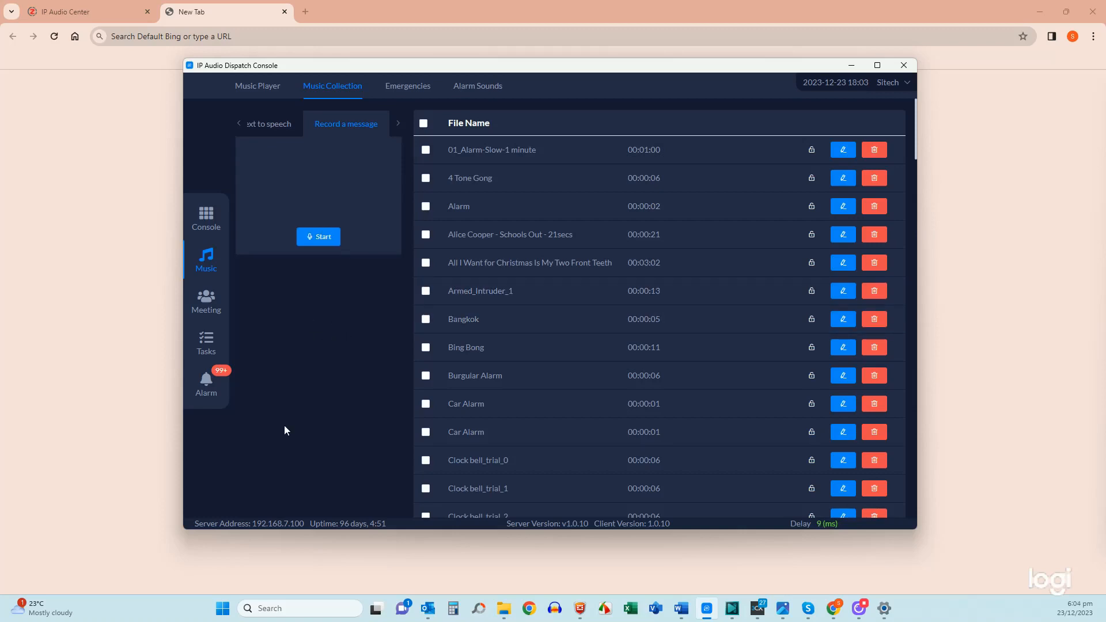
click(266, 124)
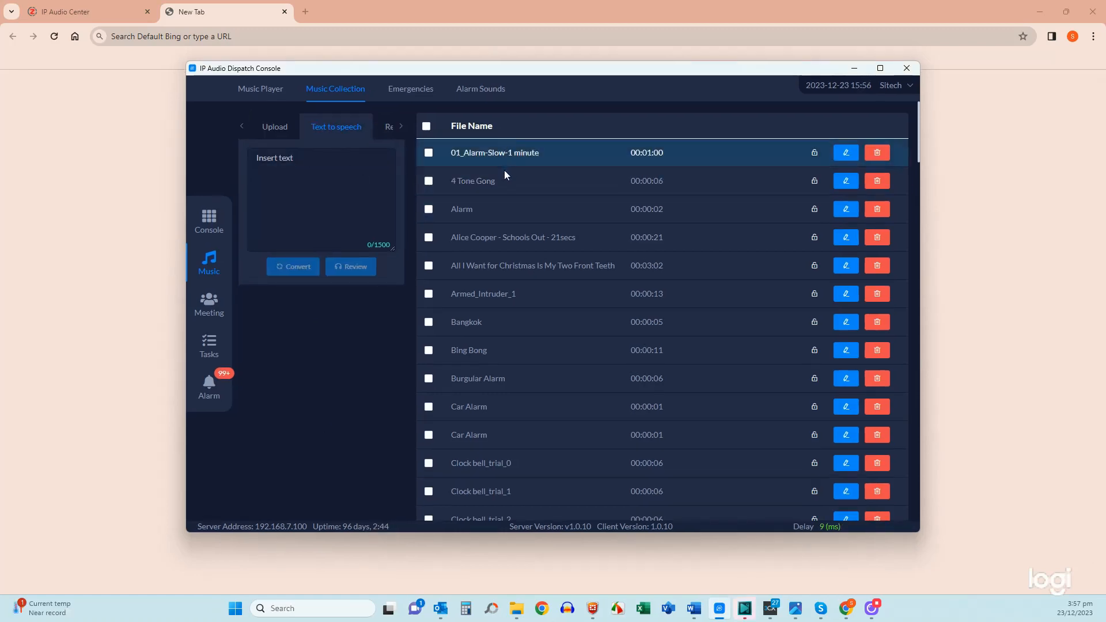
Find "Happy - Pharrell - 1min" in the music collection, open its rename dialog and cancel it.
scroll(500, 315, down, 6)
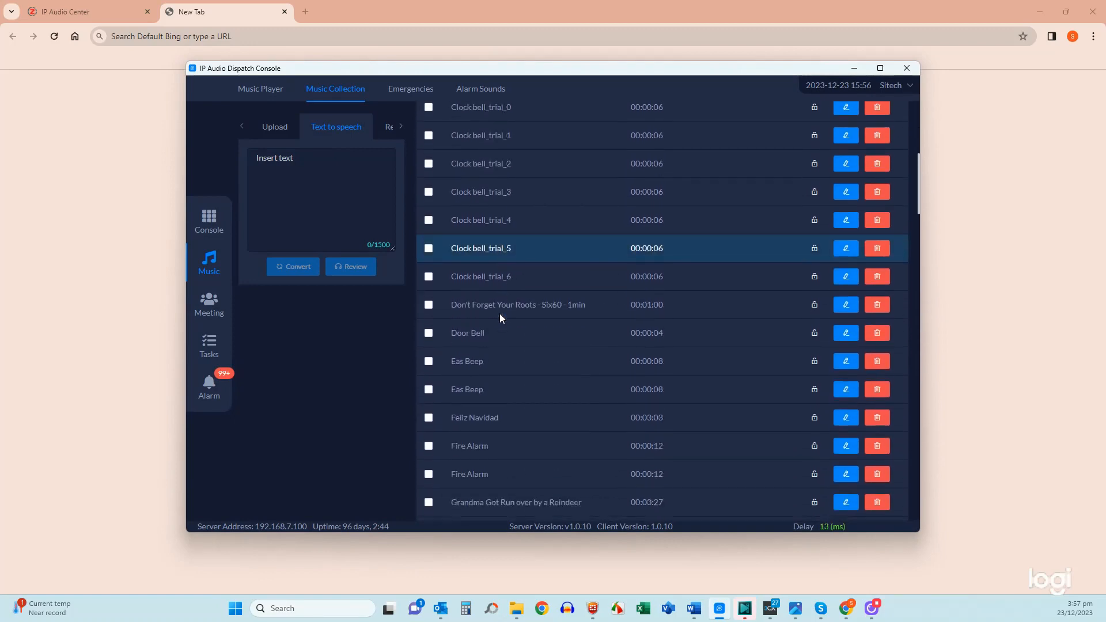
scroll(500, 313, down, 3)
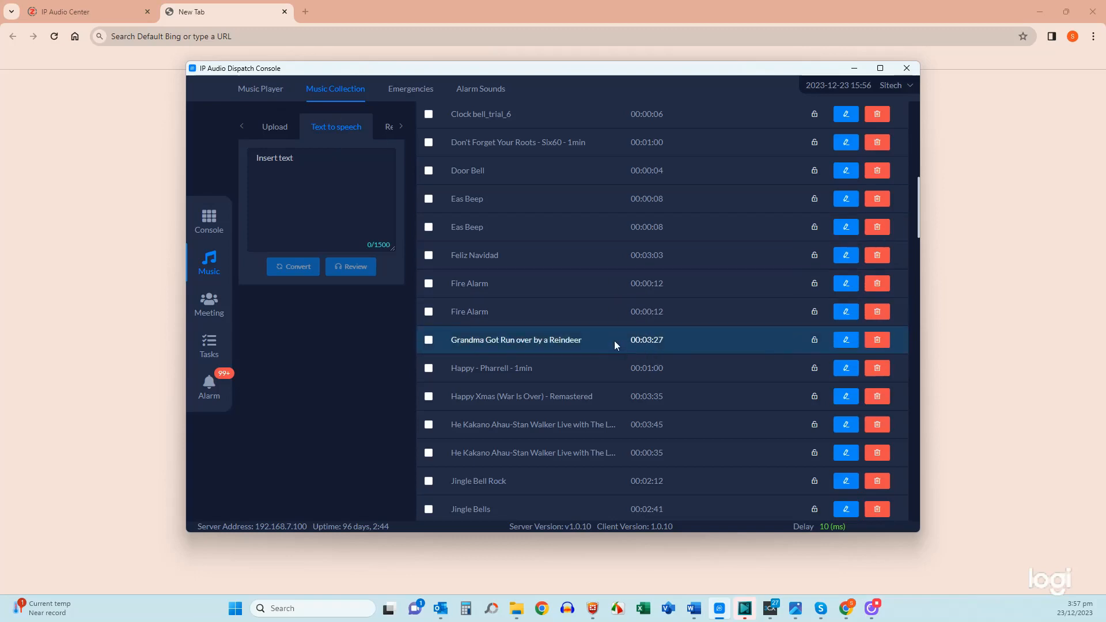
click(847, 371)
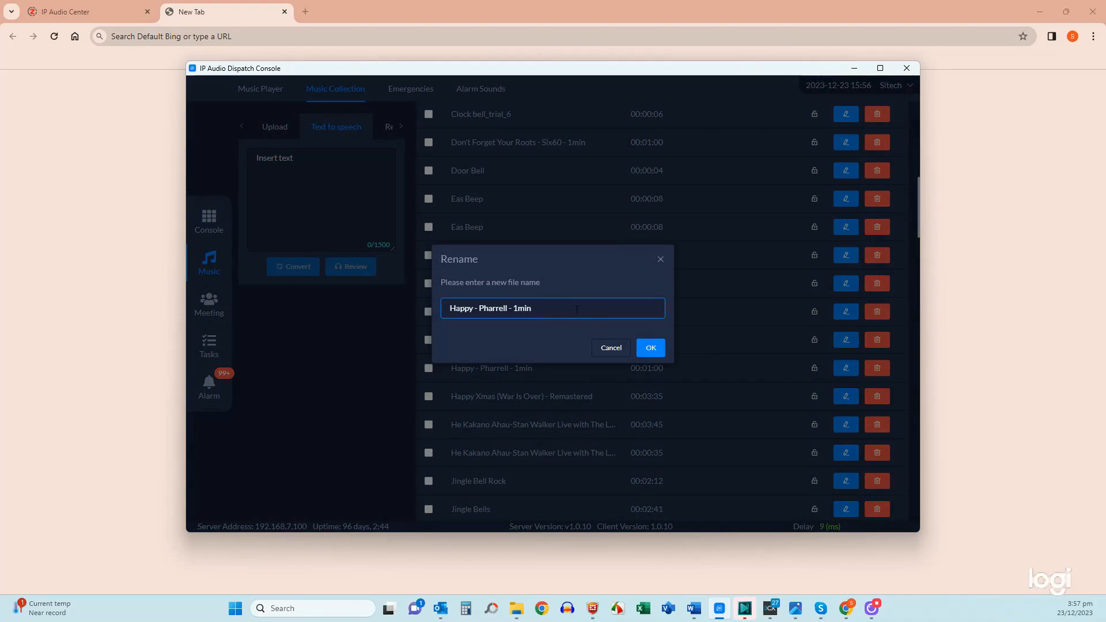
click(597, 348)
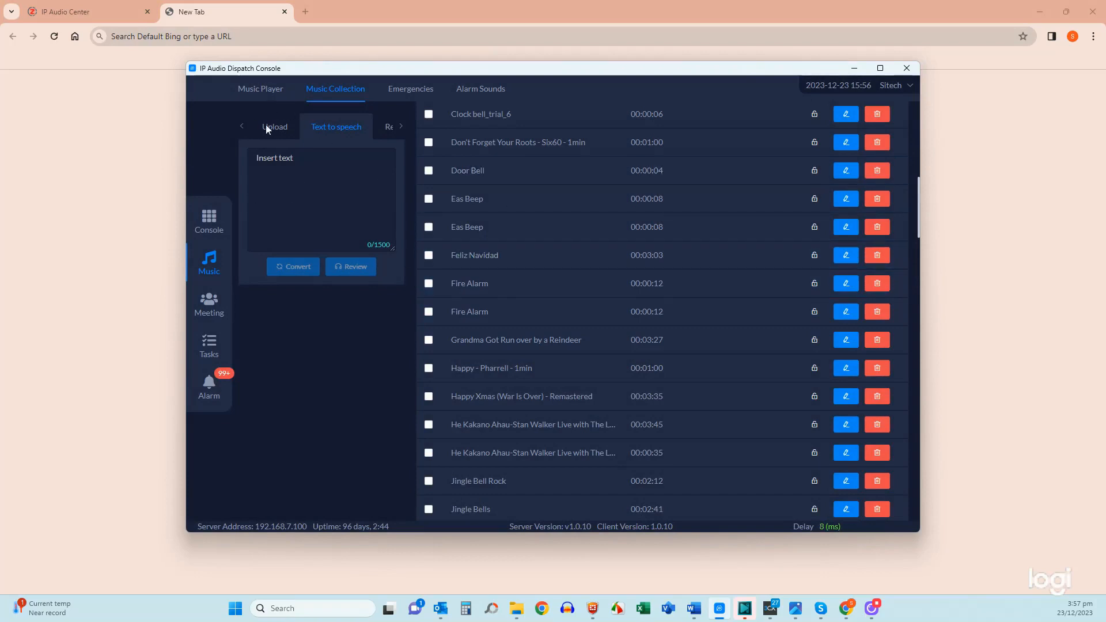
Start a new playlist in the music player and add the music file "Santa Claus Is Comin' to Town".
click(261, 90)
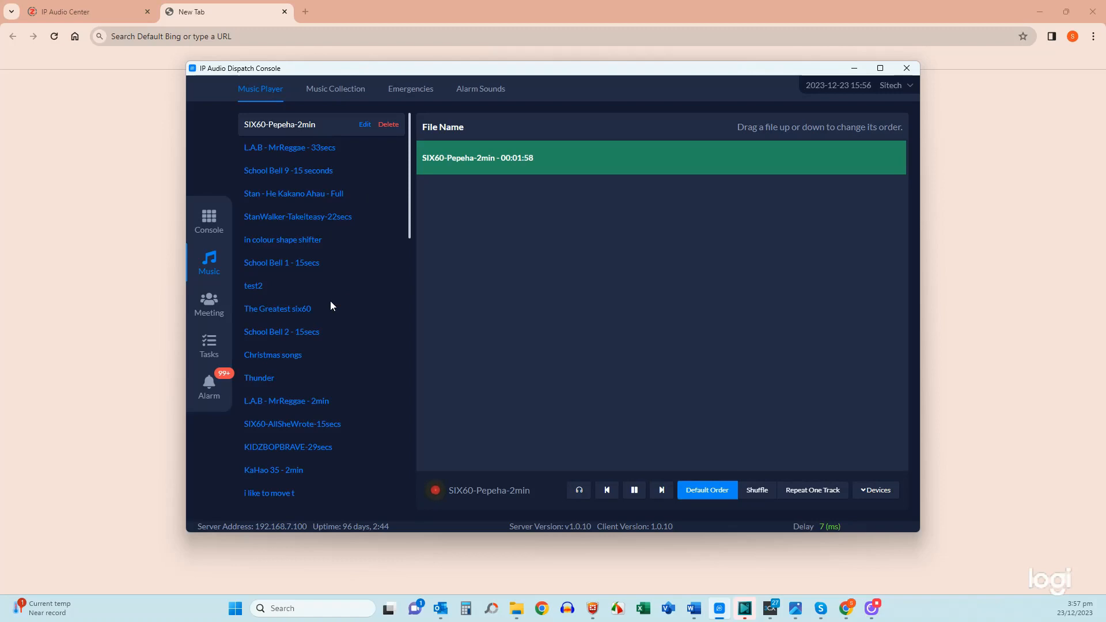
scroll(331, 302, down, 15)
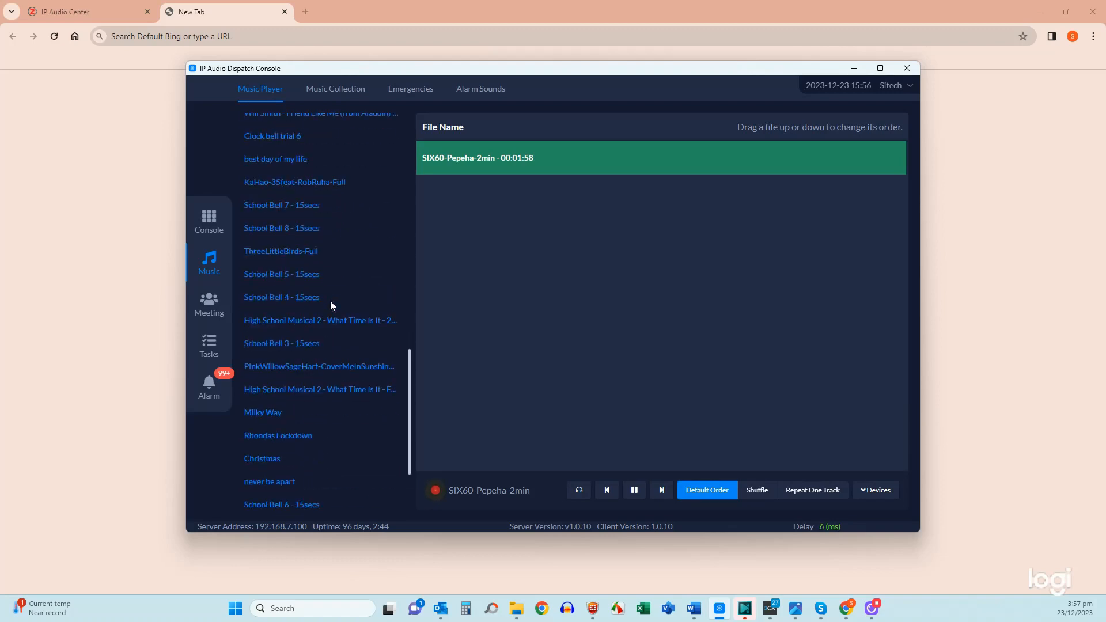
scroll(330, 300, down, 3)
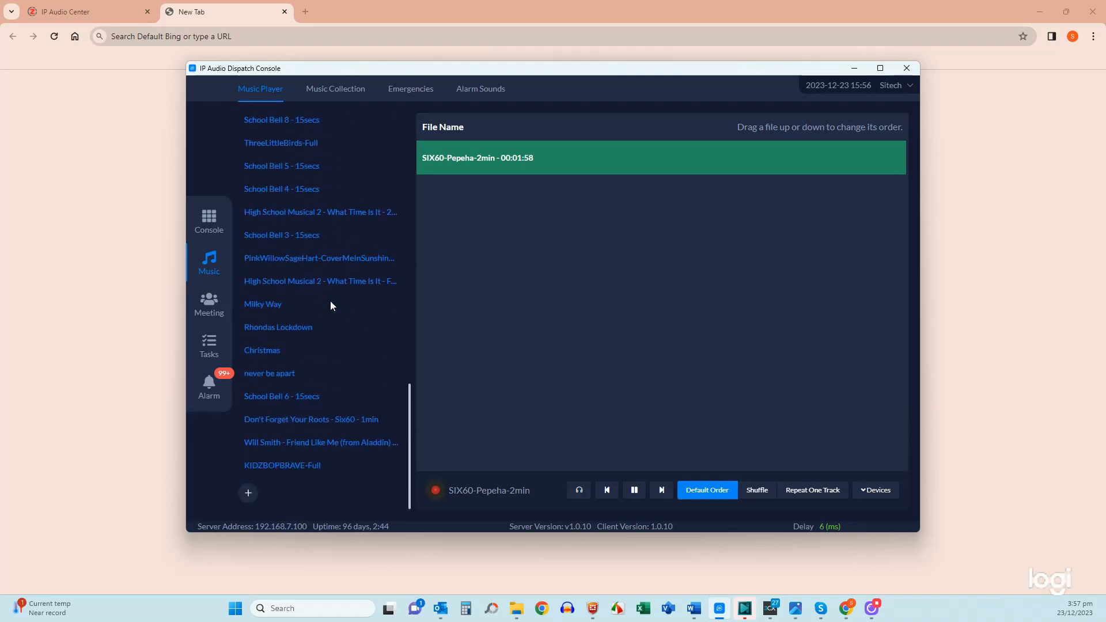
click(248, 493)
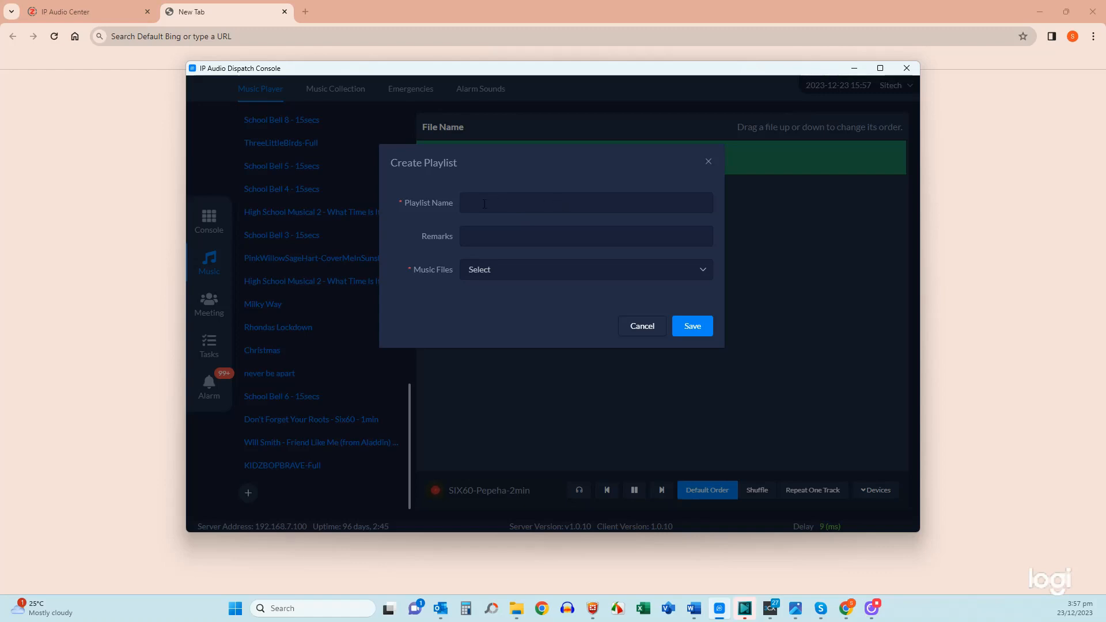
click(502, 269)
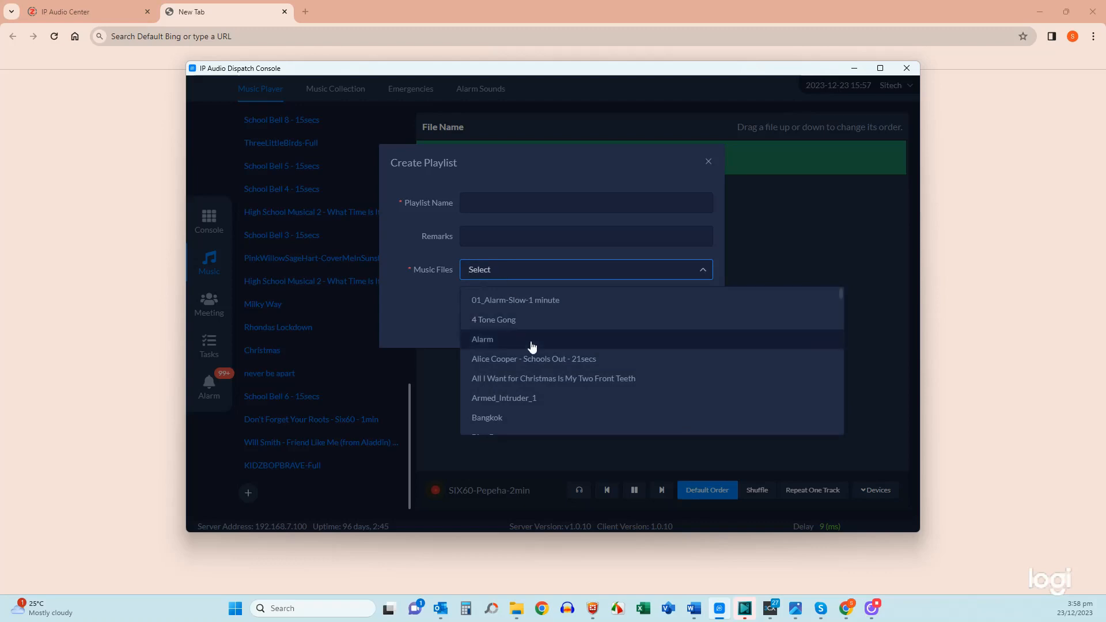
scroll(542, 377, down, 6)
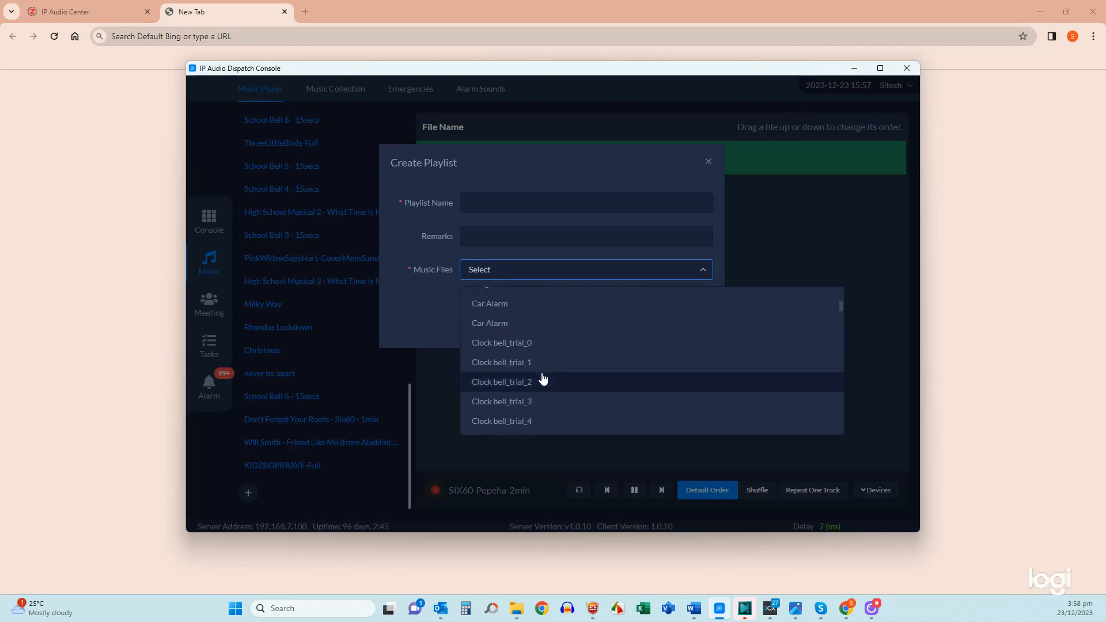
scroll(542, 378, down, 6)
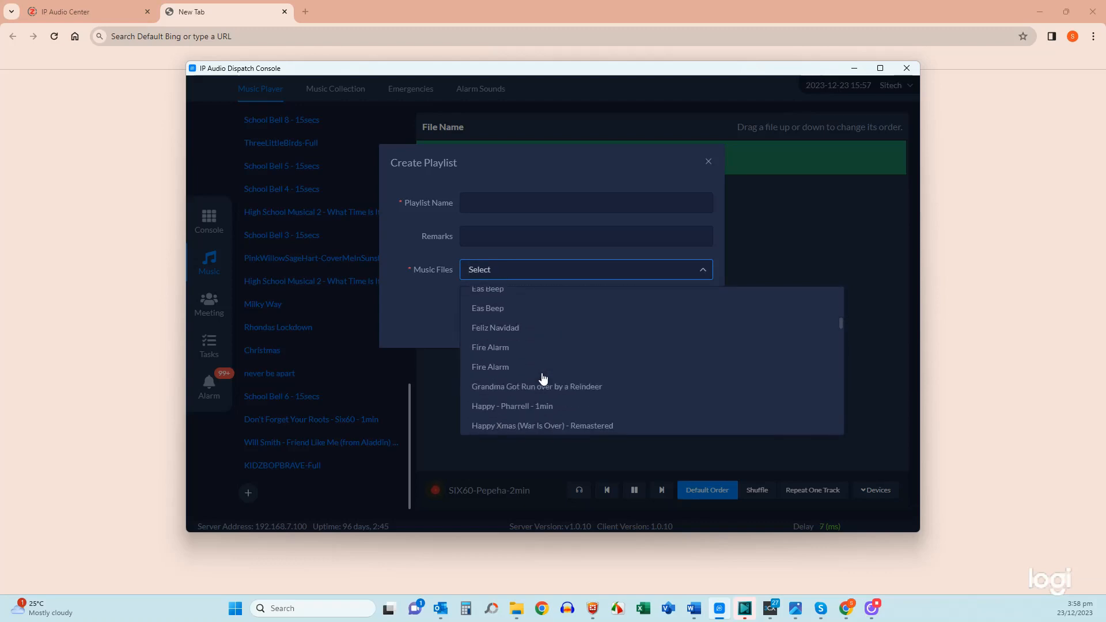
scroll(543, 378, down, 5)
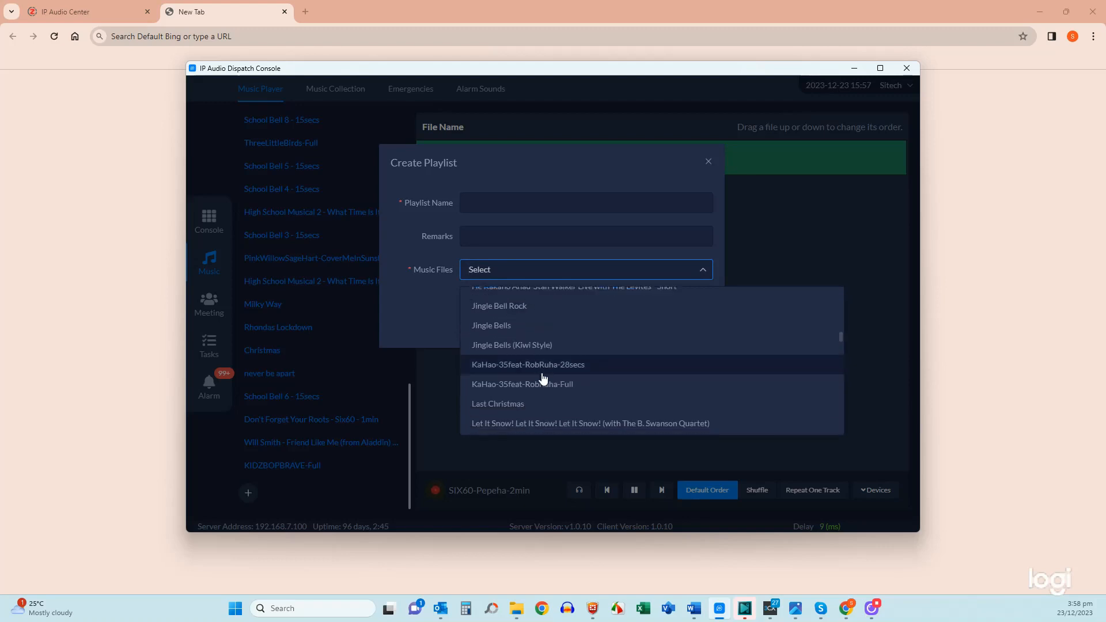
scroll(543, 378, down, 2)
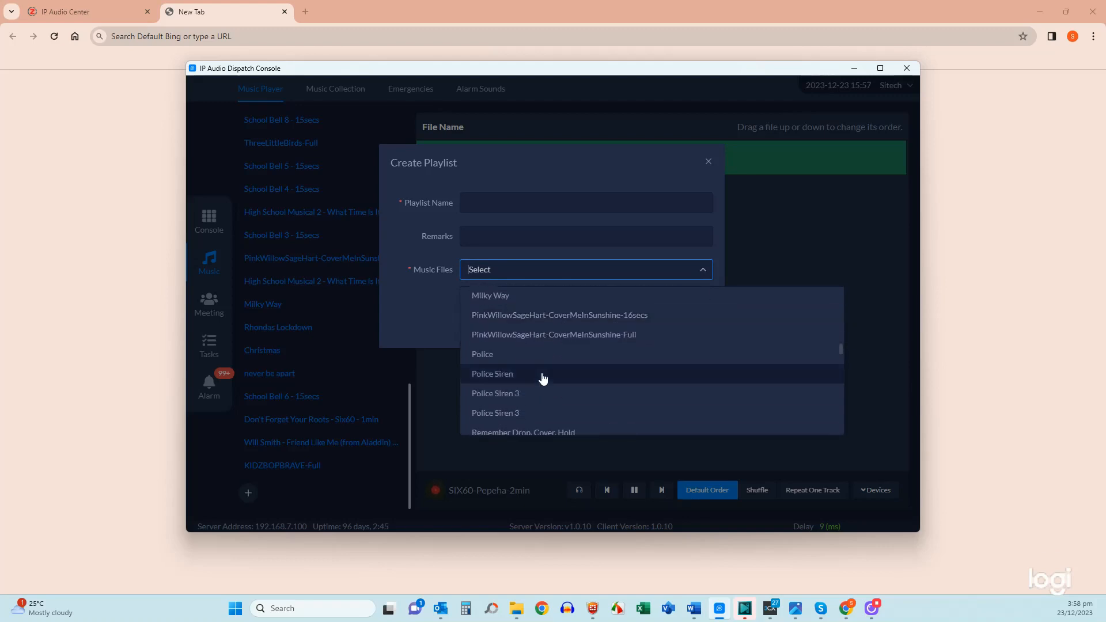
scroll(542, 378, down, 4)
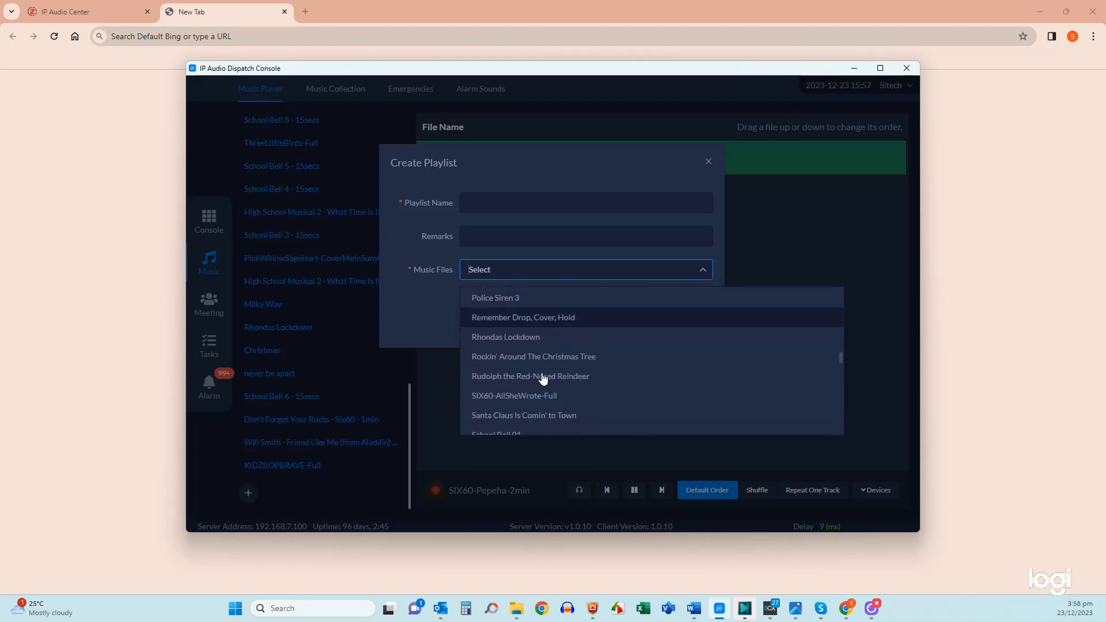
scroll(543, 378, down, 2)
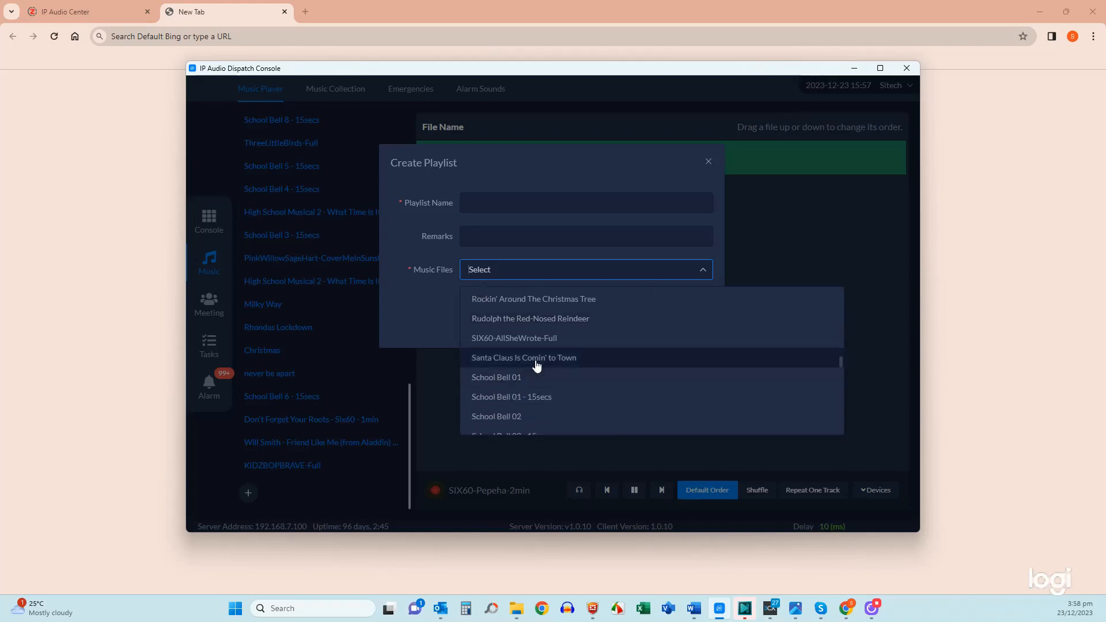
click(536, 358)
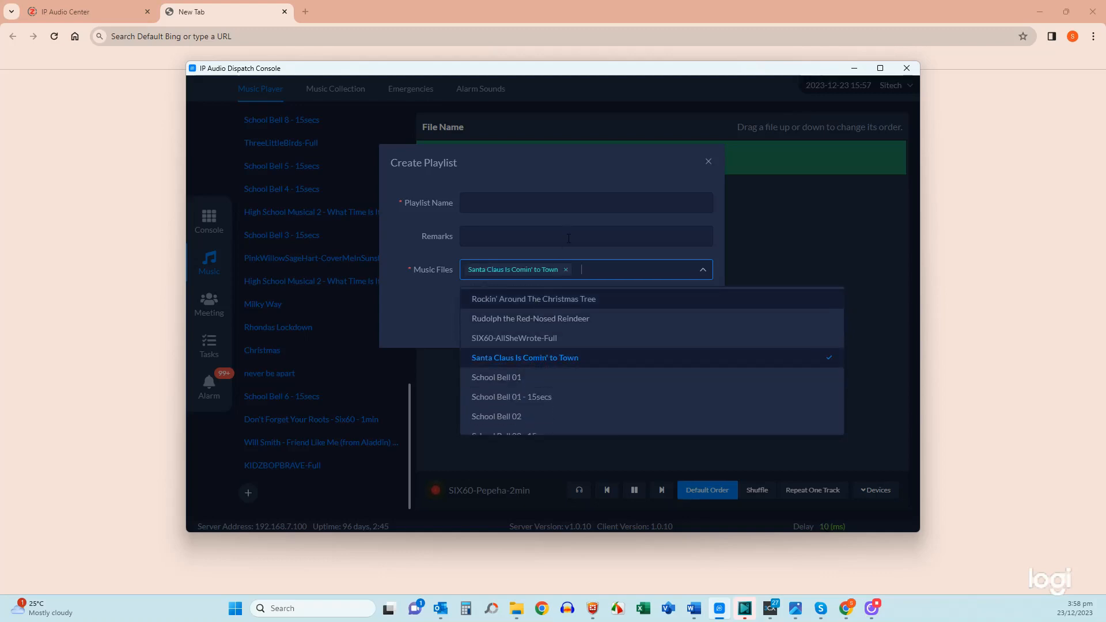
Name the playlist "Santa Claus is Comin to Town" and save it with the single selected music file.
click(497, 199)
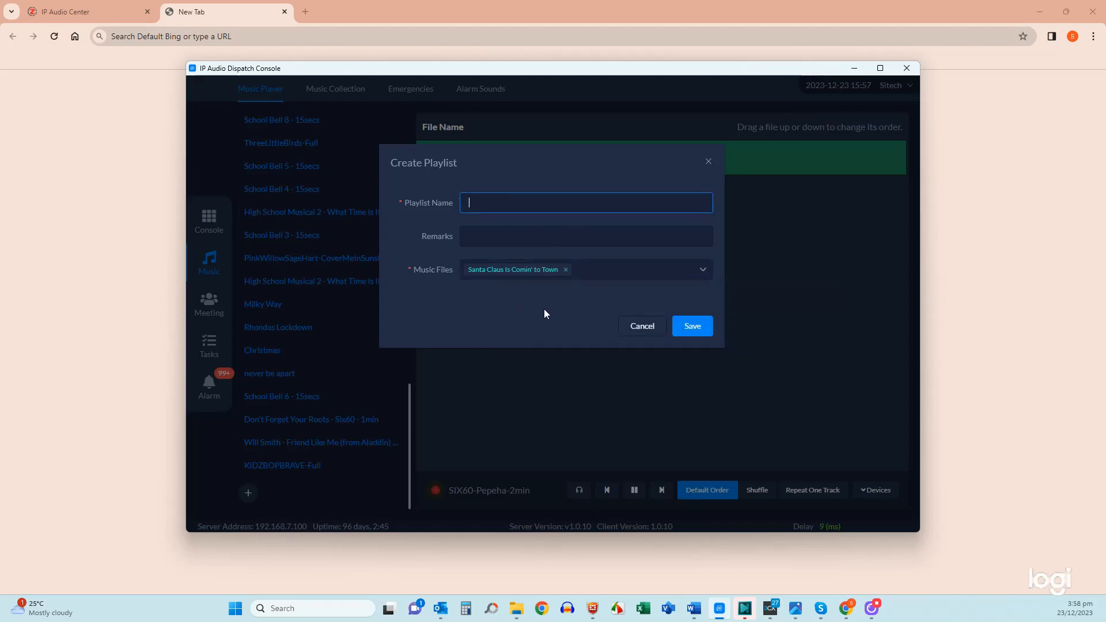
text(Santa Claus is Comin to Town)
click(702, 278)
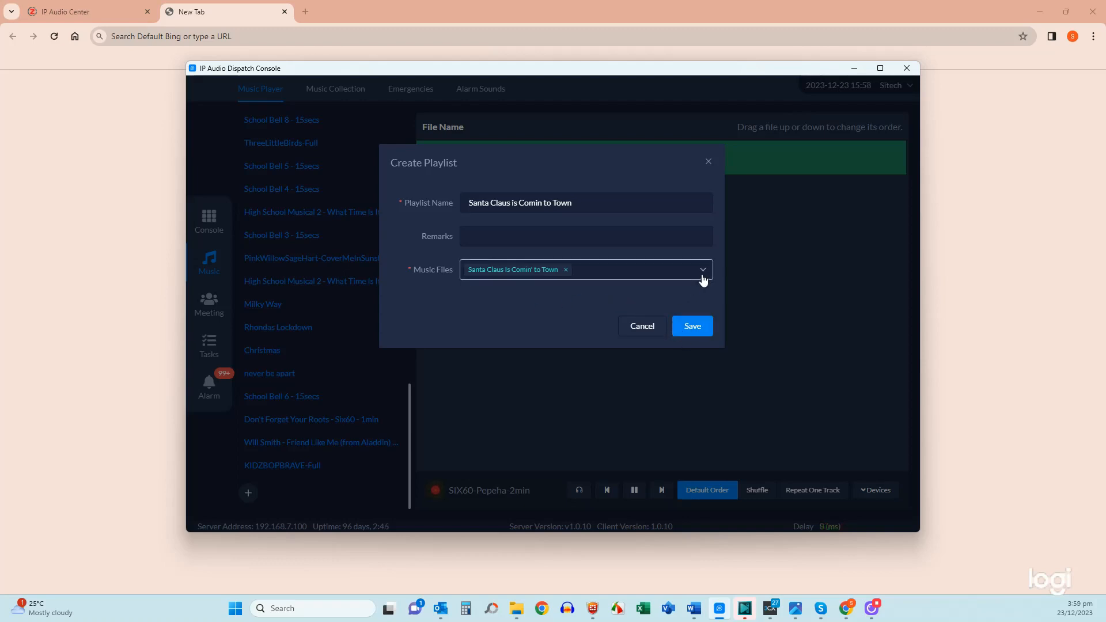
click(702, 271)
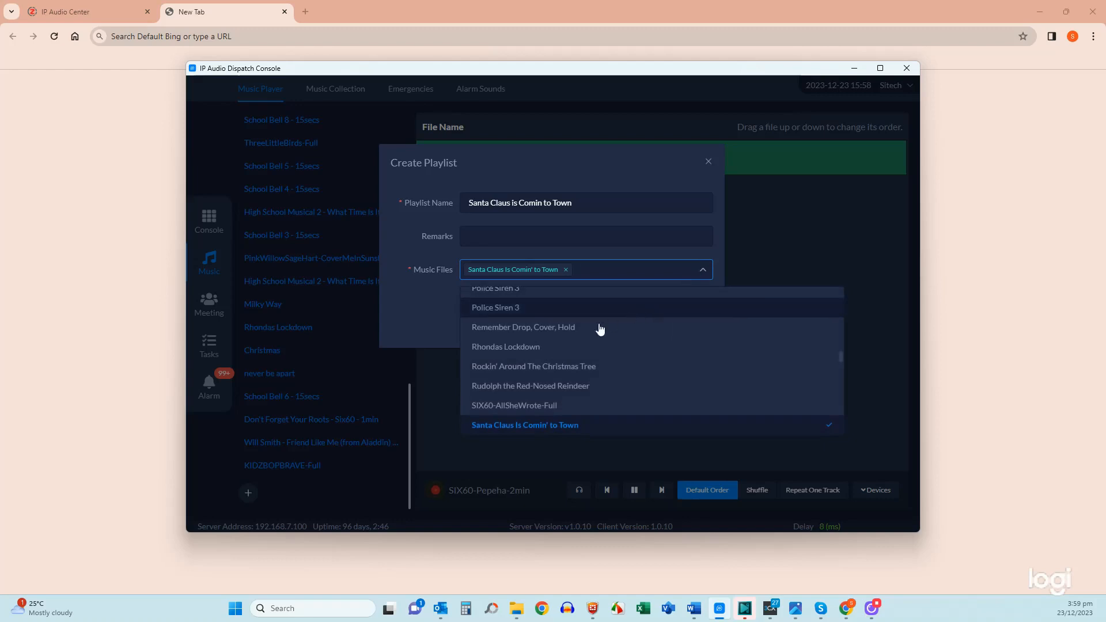
scroll(599, 329, up, 15)
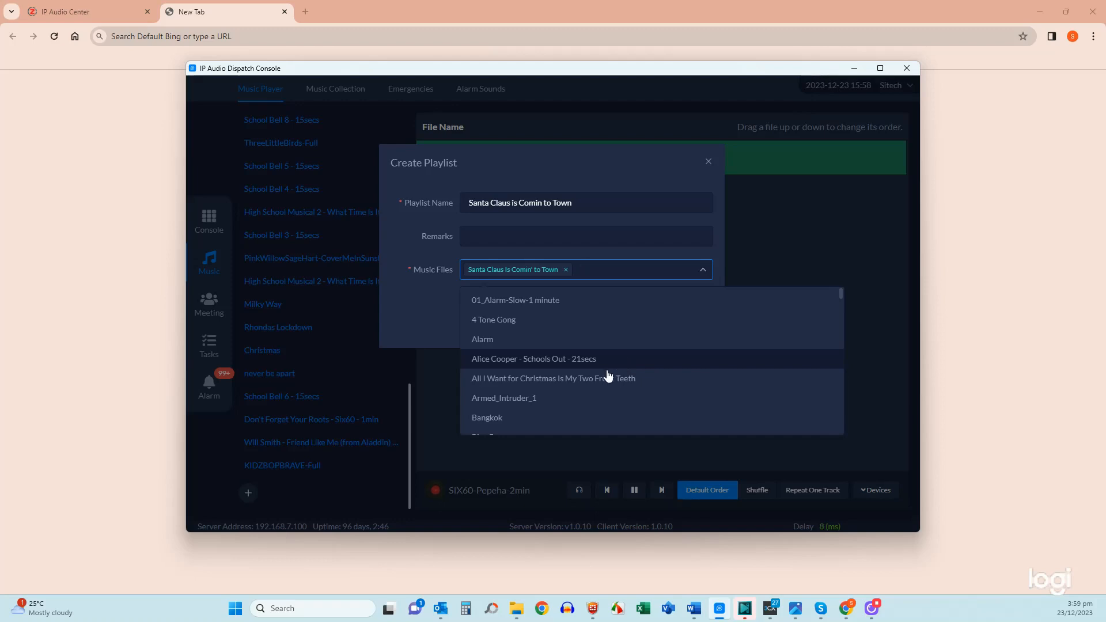
click(426, 309)
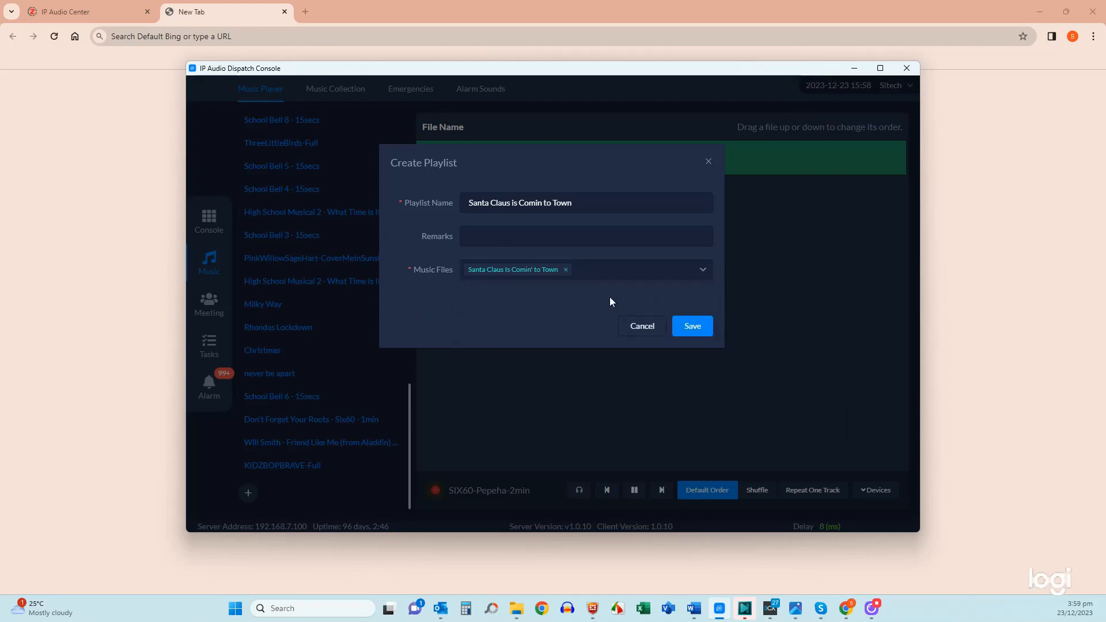
click(694, 327)
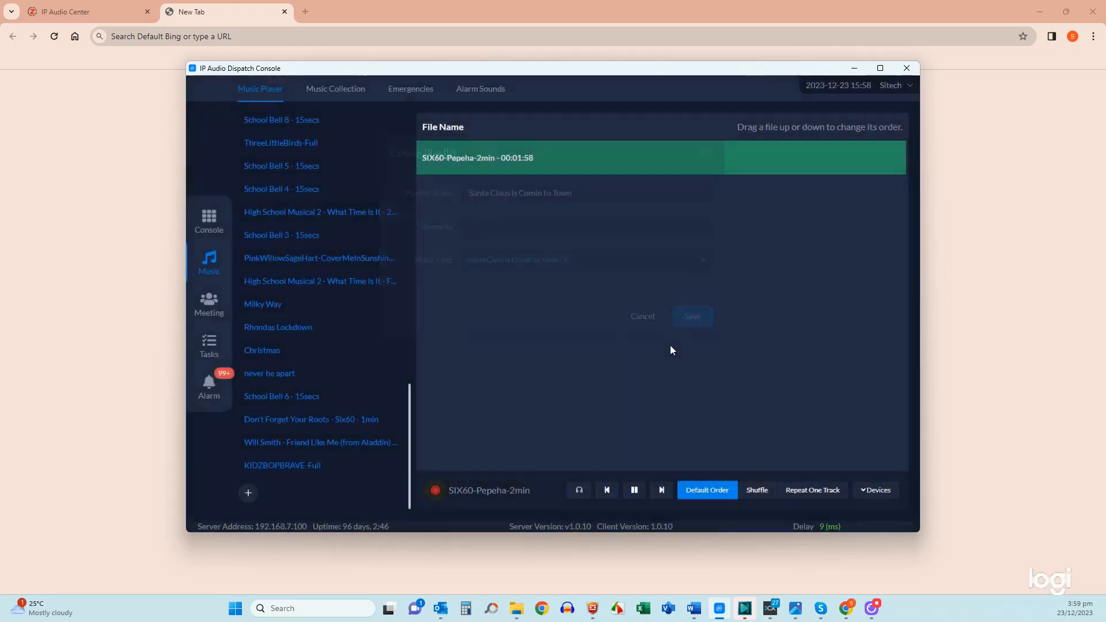
scroll(312, 372, down, 1)
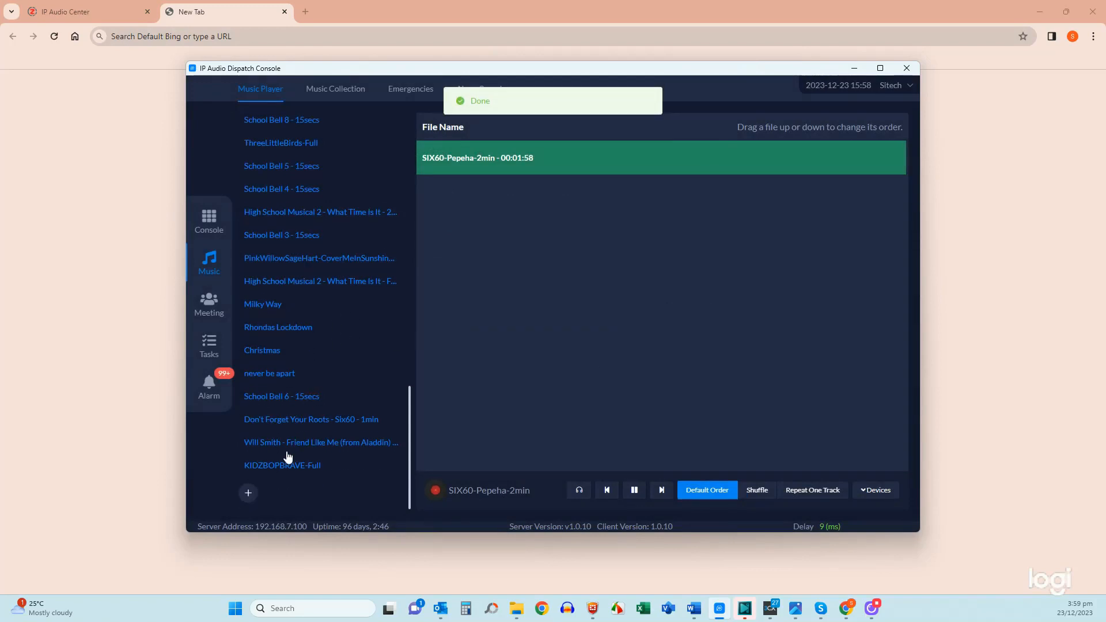
Find the playlist "Santa Claus is Comin to Town" in the music player and open it.
scroll(290, 464, up, 10)
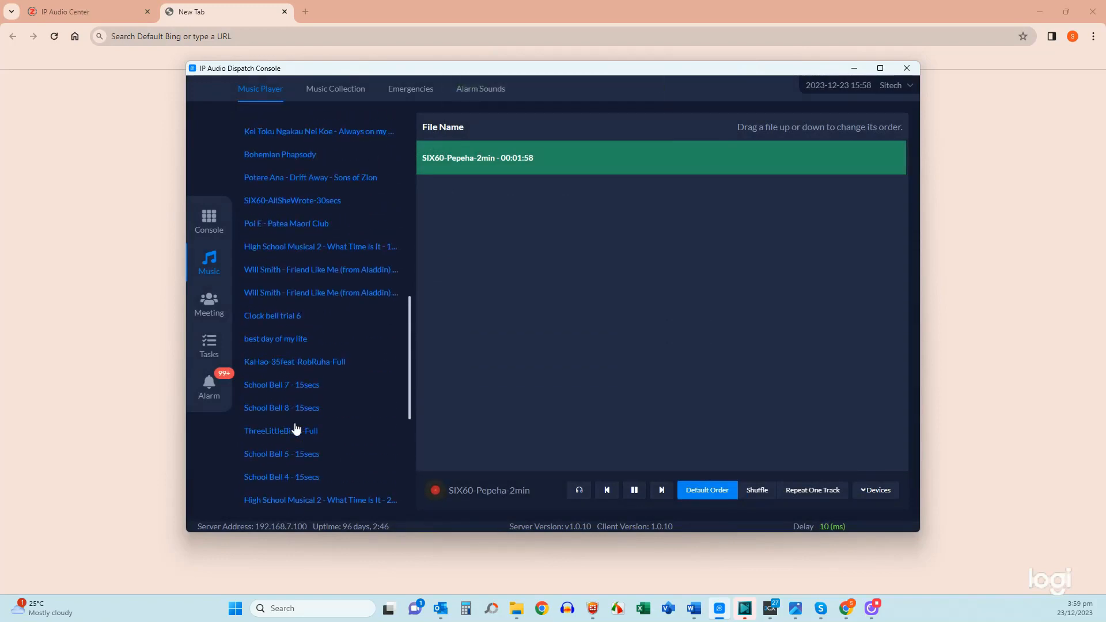
scroll(315, 350, up, 5)
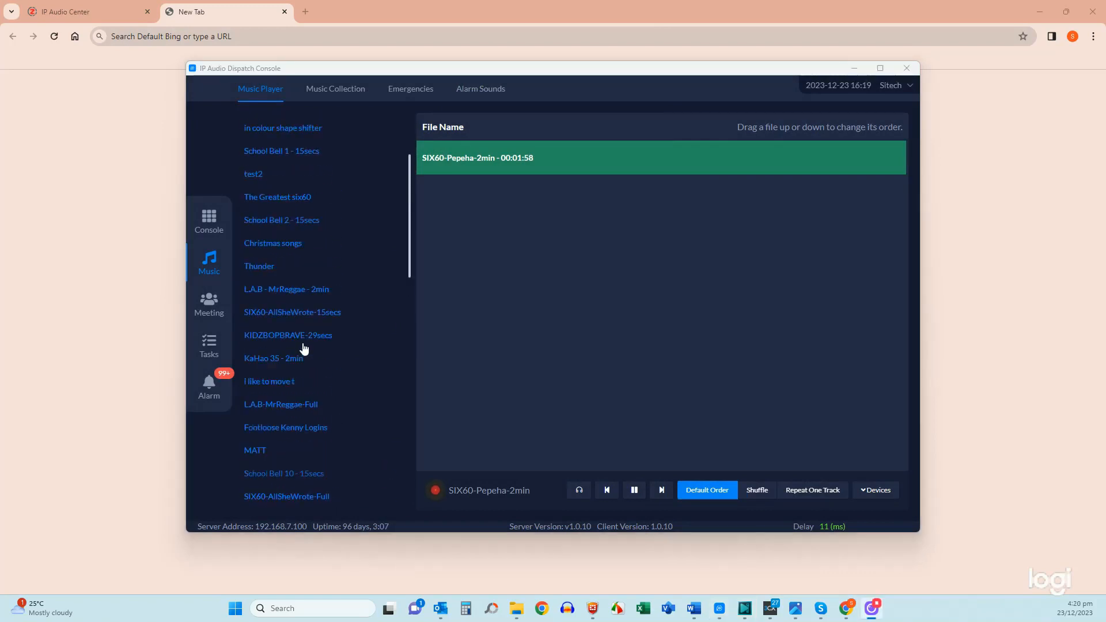
scroll(311, 322, up, 5)
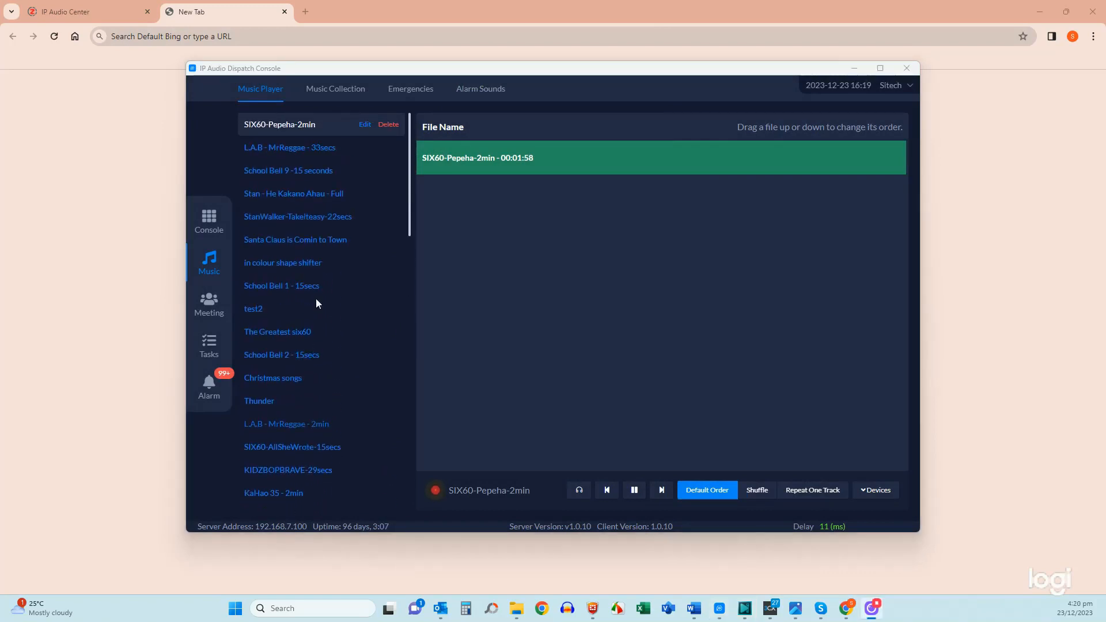
double_click(314, 241)
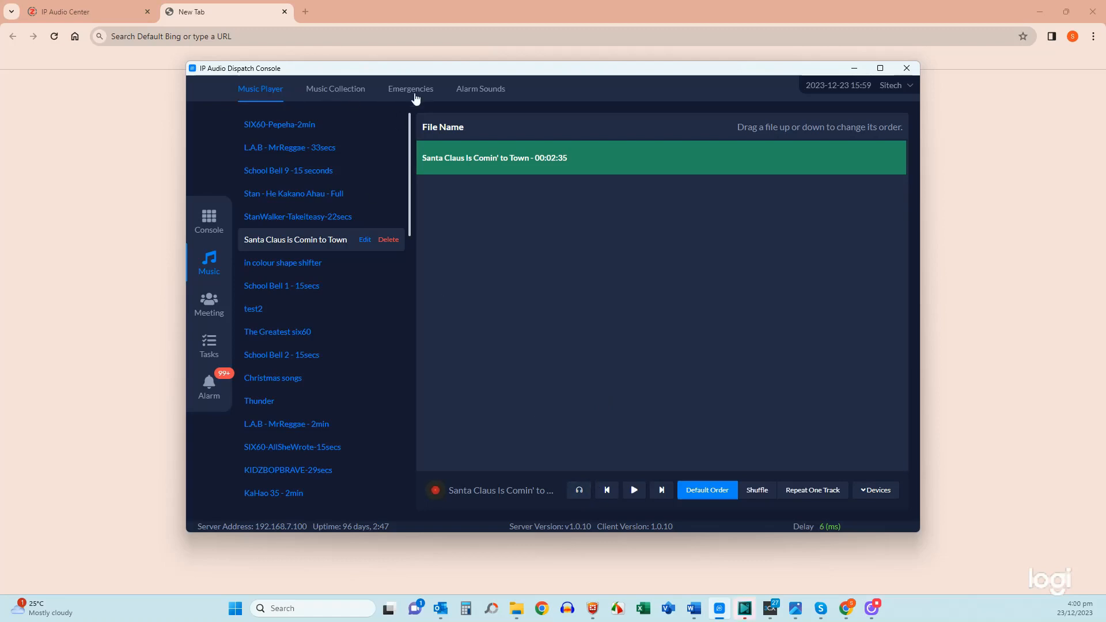
Review the available alarm sounds and the sound file assigned to the Landslide emergency.
click(489, 94)
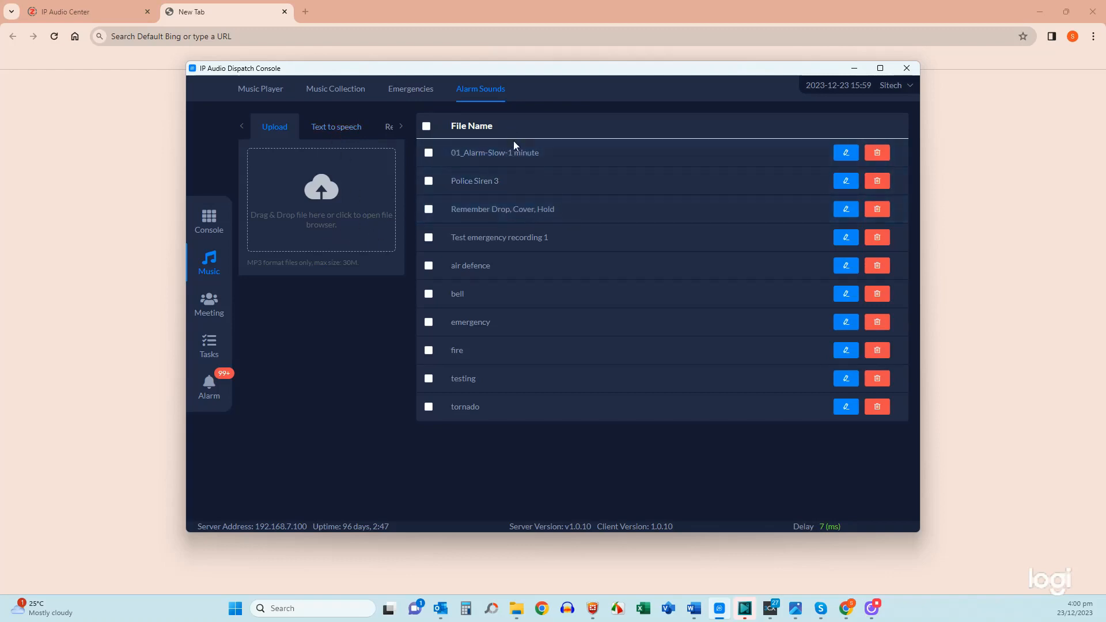
click(413, 91)
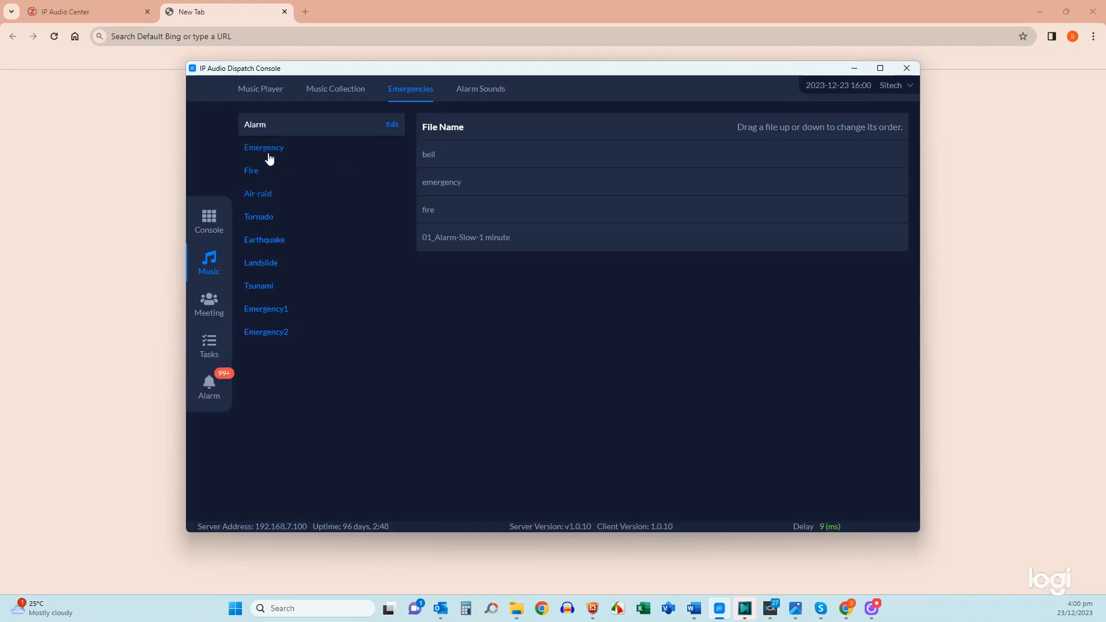
click(264, 264)
click(496, 155)
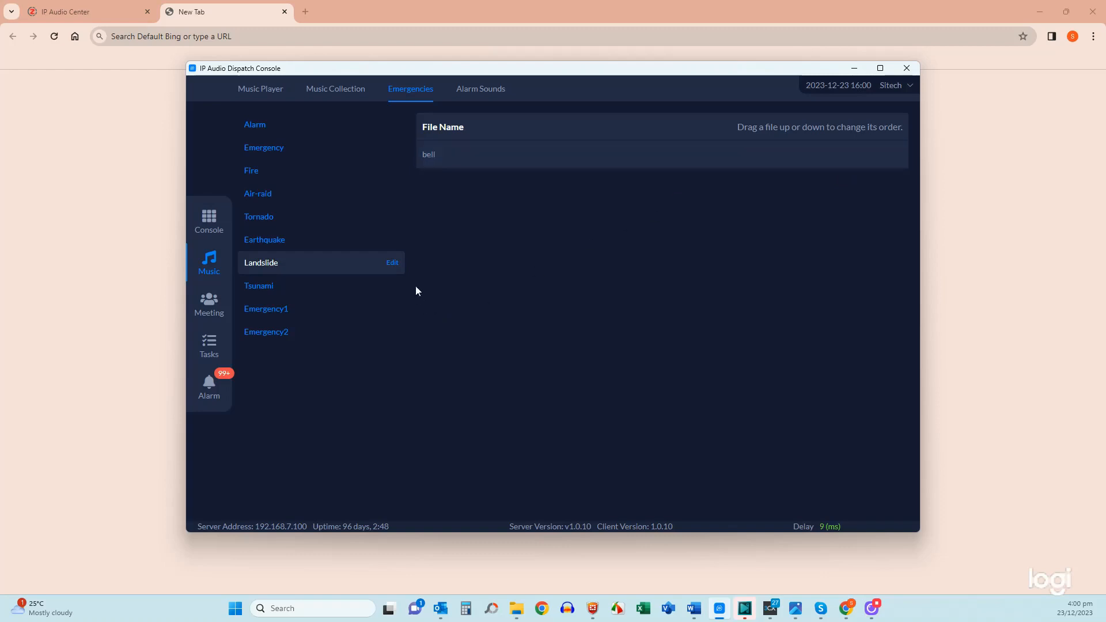
Open the Landslide emergency playlist for editing, view its selectable sound files, try the Enable option, and cancel the edit.
click(393, 264)
click(533, 236)
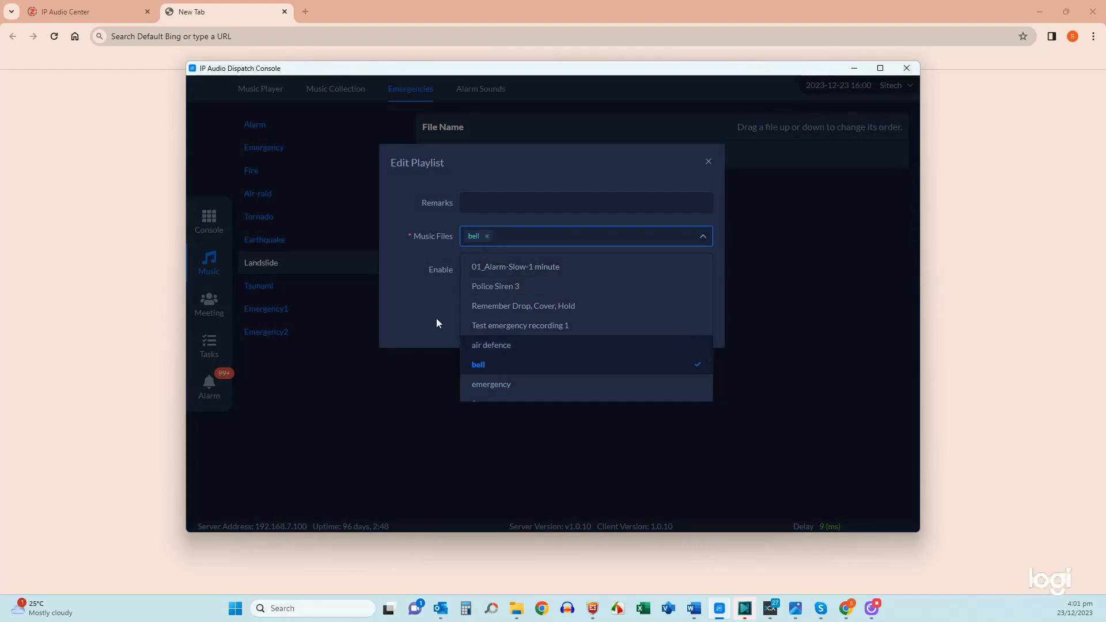
click(449, 307)
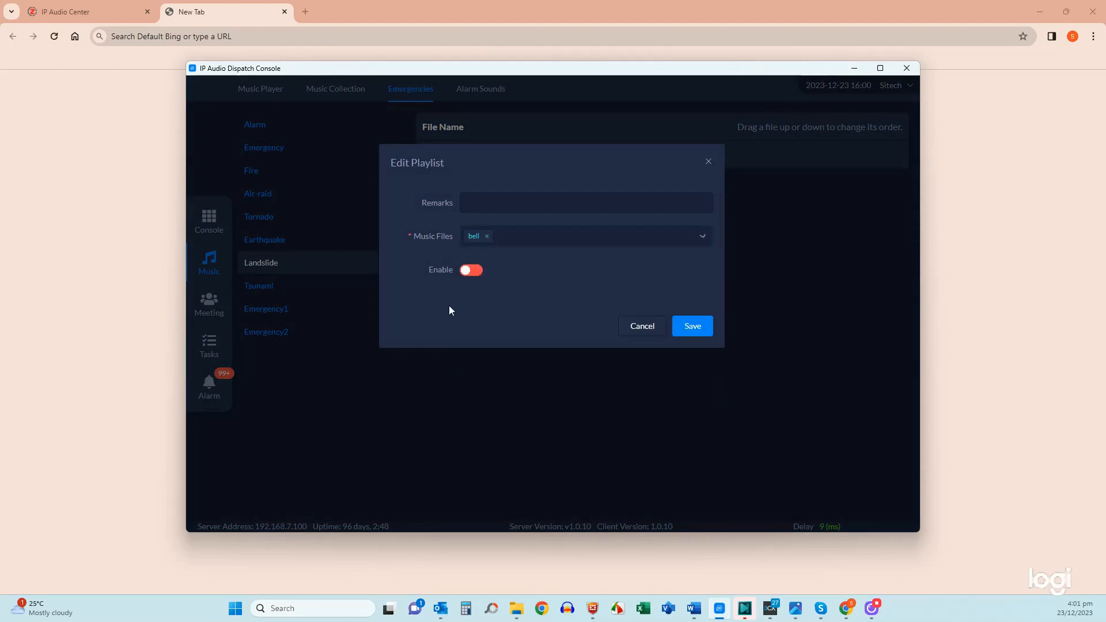
click(473, 271)
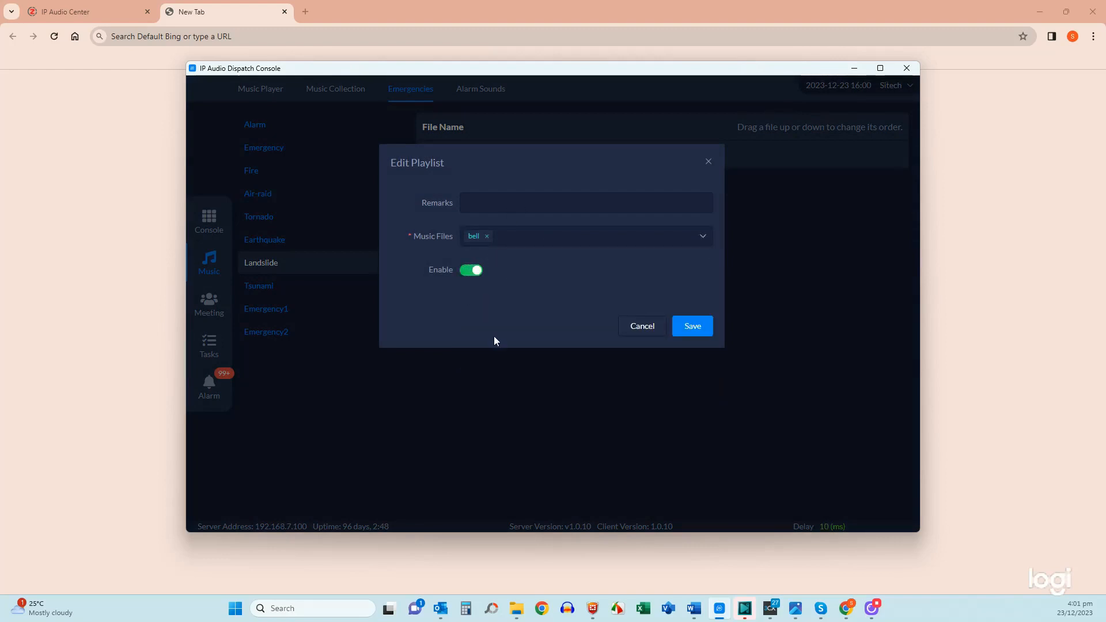
click(470, 272)
click(641, 329)
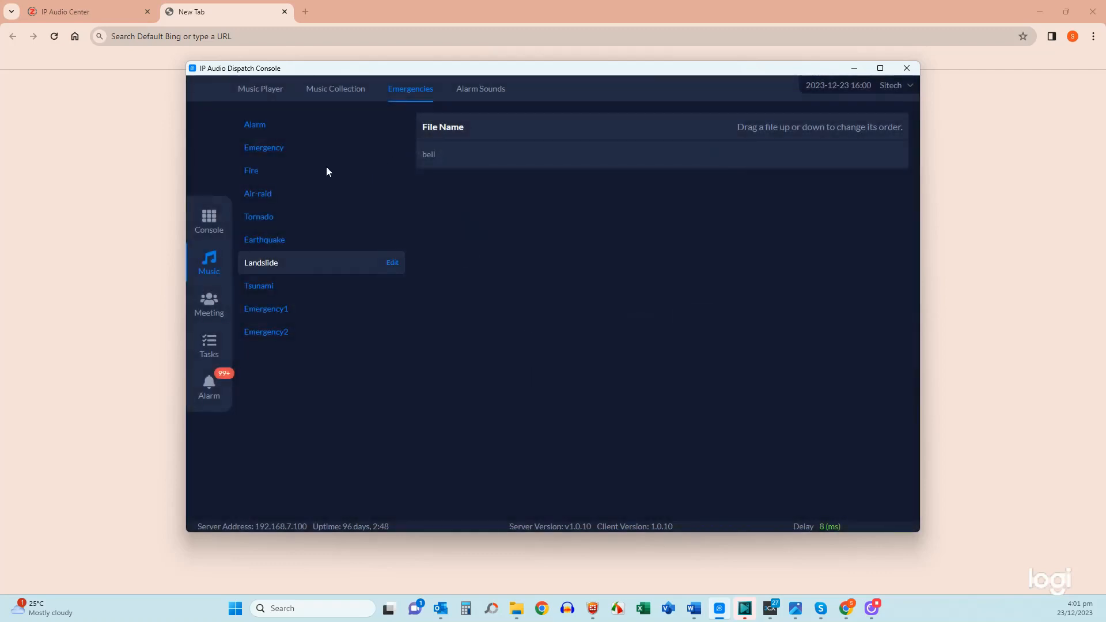
Try a new music player playlist with 4 Tone Gong, Alarm, All I Want for Christmas Is My Two Front Teeth, Armed_Intruder_1 and Bangkok, and cancel it.
click(266, 94)
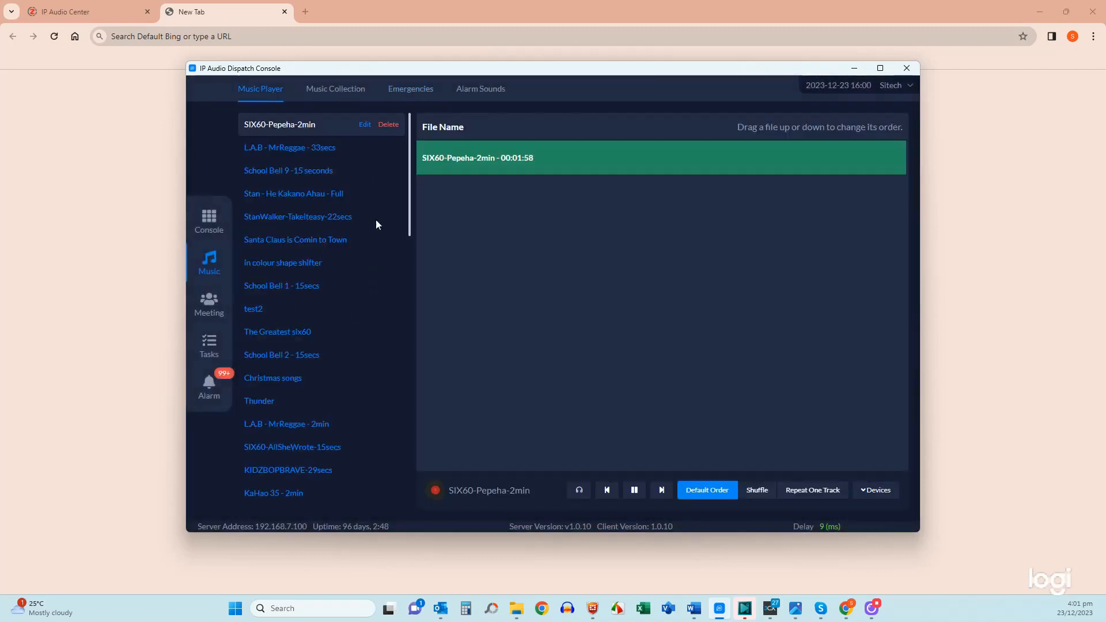
scroll(317, 428, down, 10)
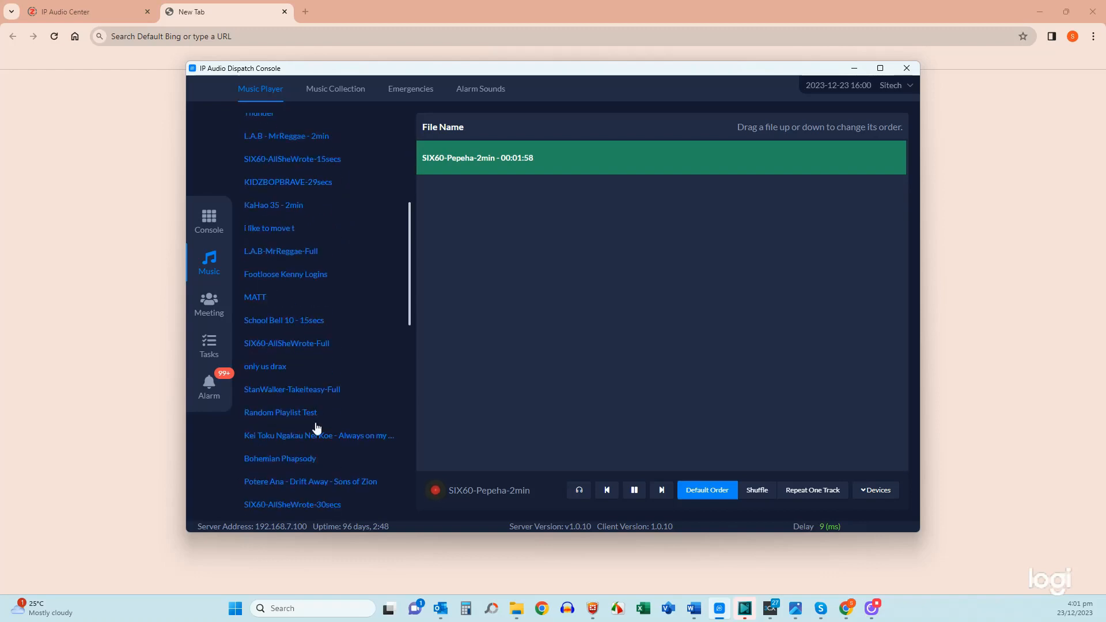
scroll(316, 430, down, 3)
click(249, 492)
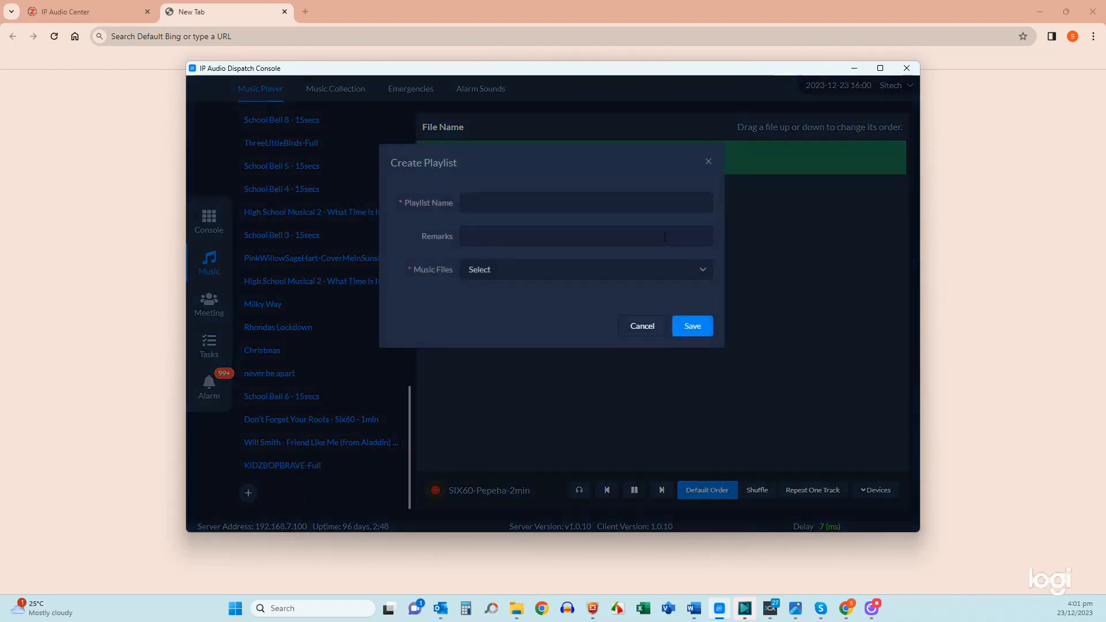
click(550, 270)
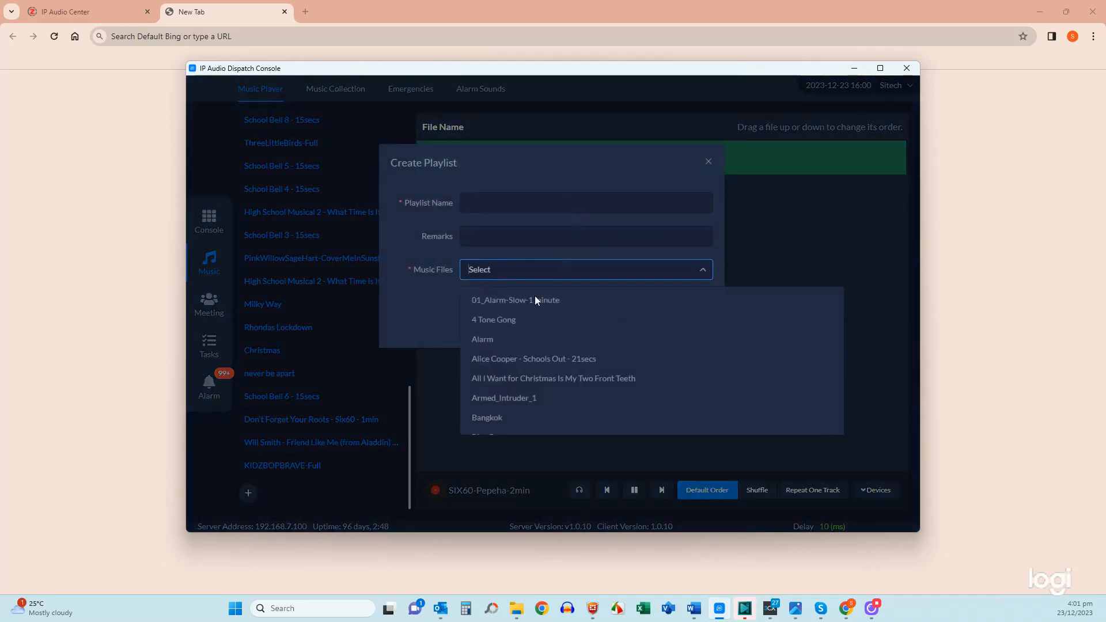
click(509, 323)
click(489, 341)
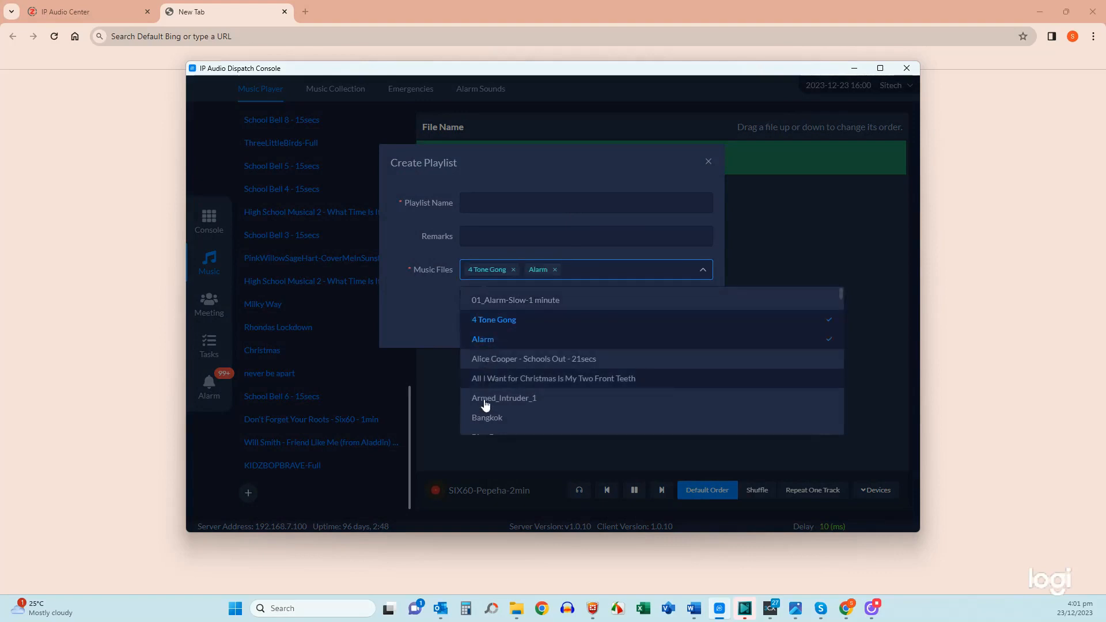
click(586, 378)
click(518, 419)
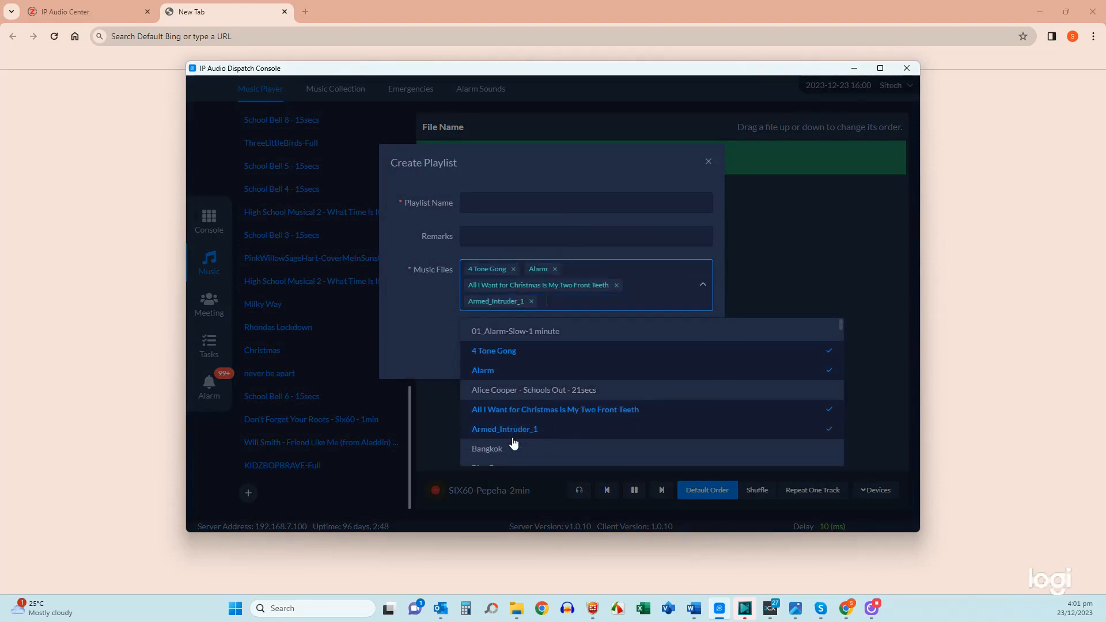
click(498, 450)
click(557, 196)
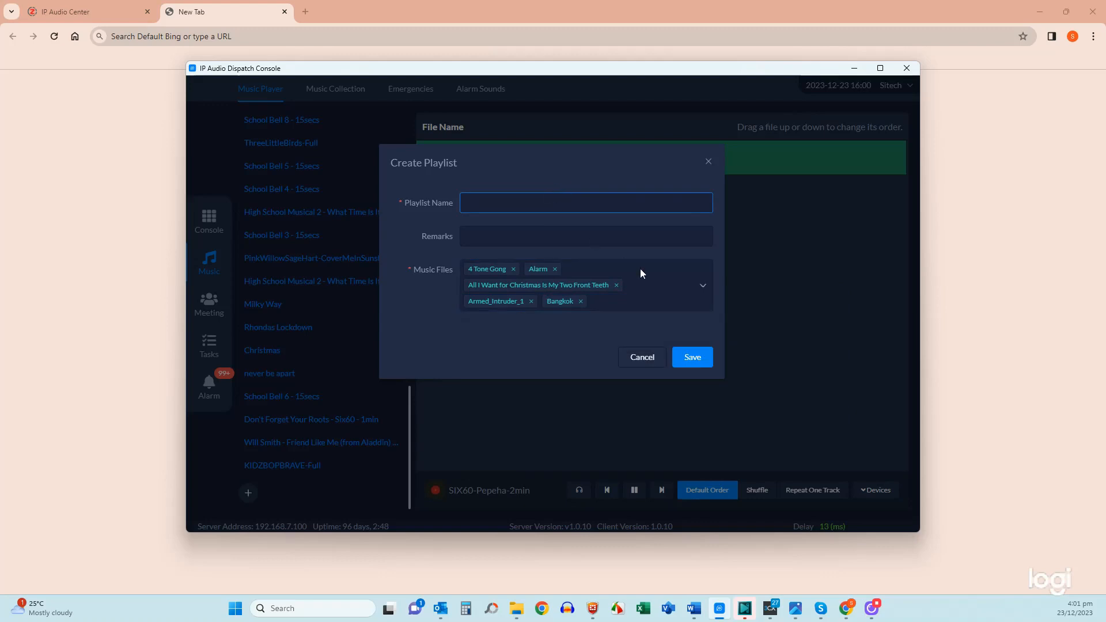
click(644, 359)
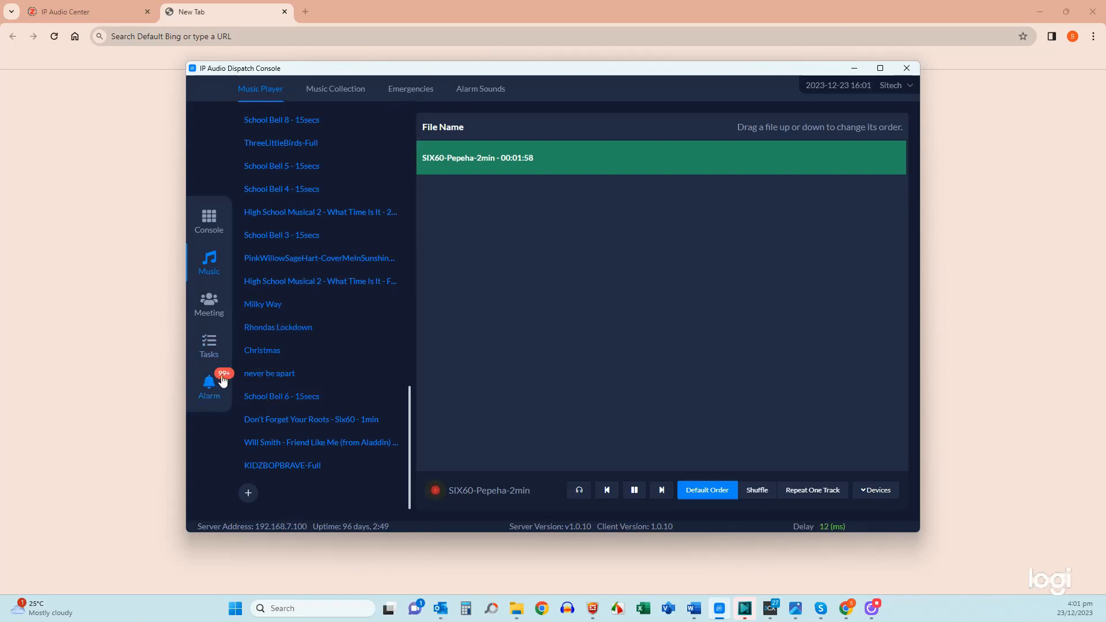
Select the 1003 Wall speaker in the console, view the alarm types that can be triggered on it, and close the selection.
click(210, 348)
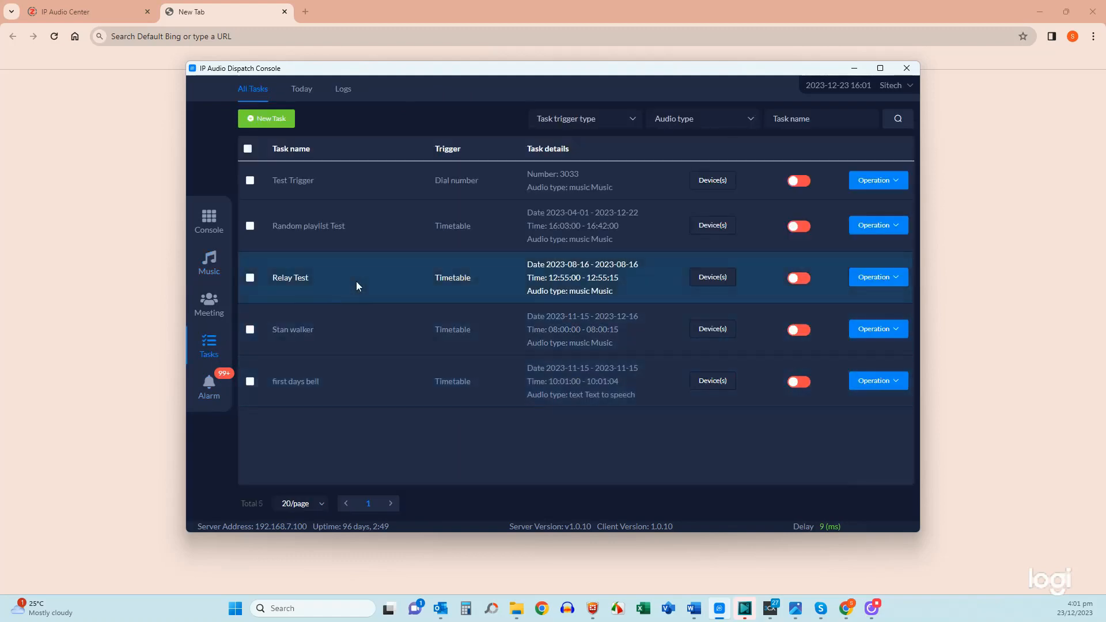
click(209, 221)
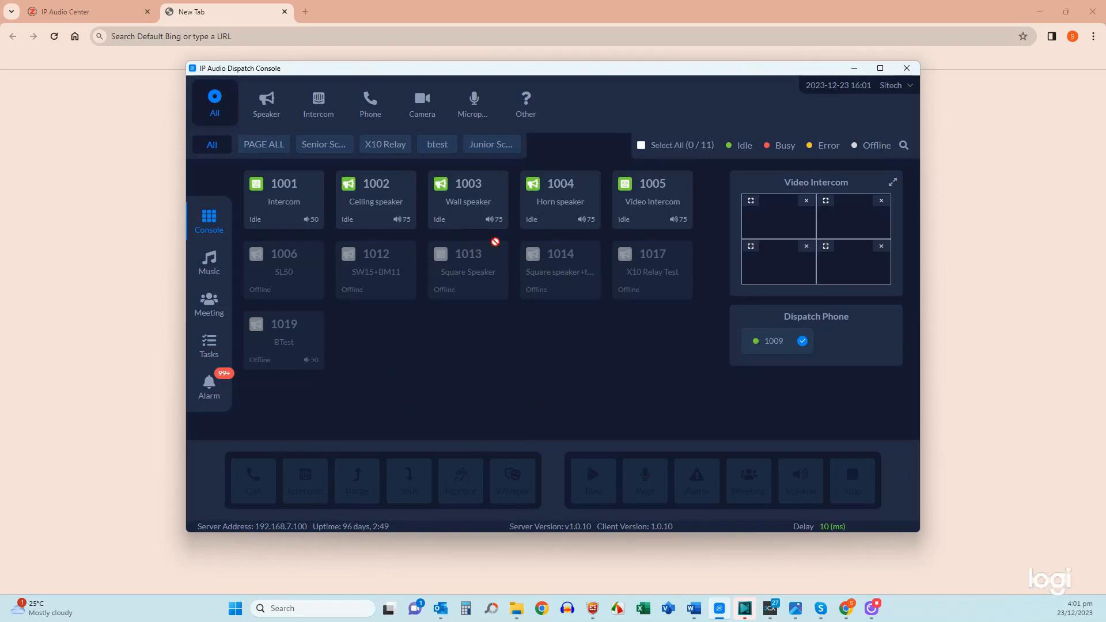
click(469, 212)
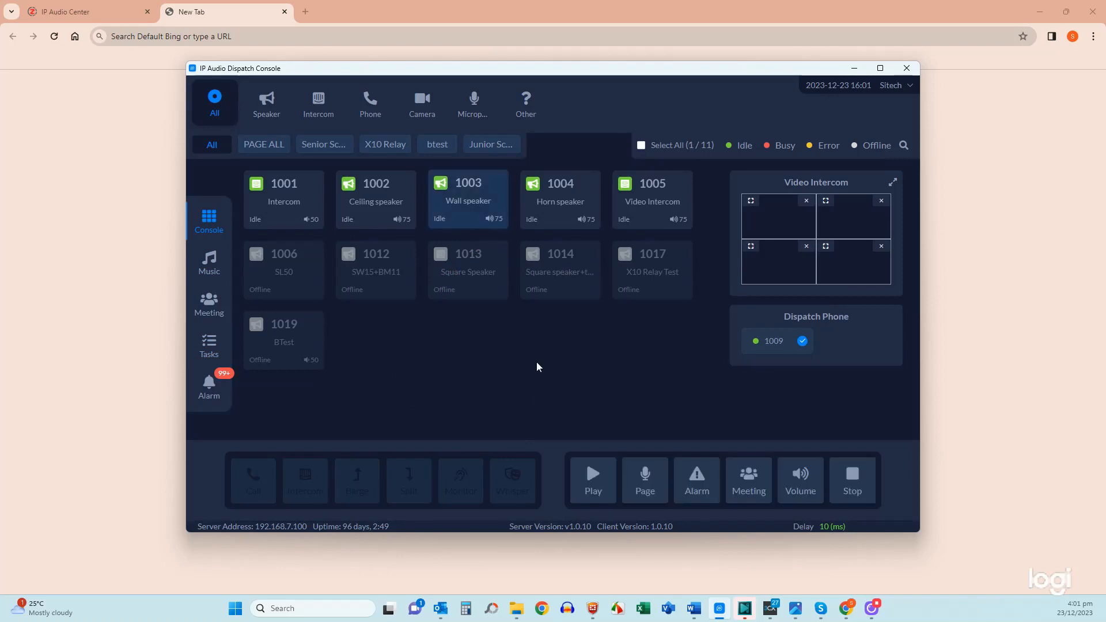
click(698, 483)
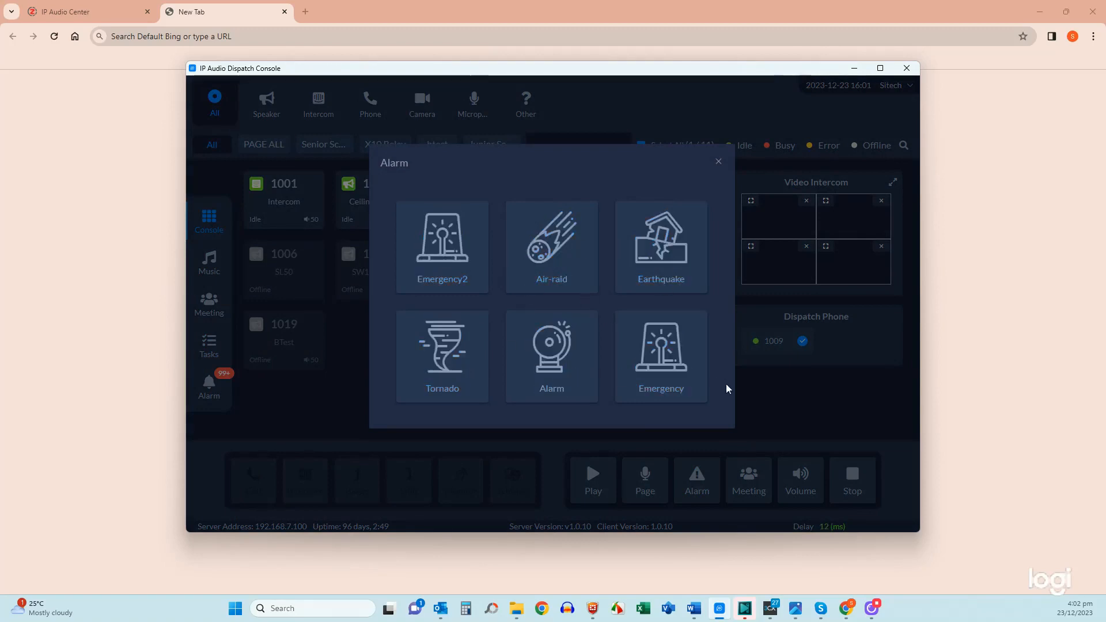
click(787, 409)
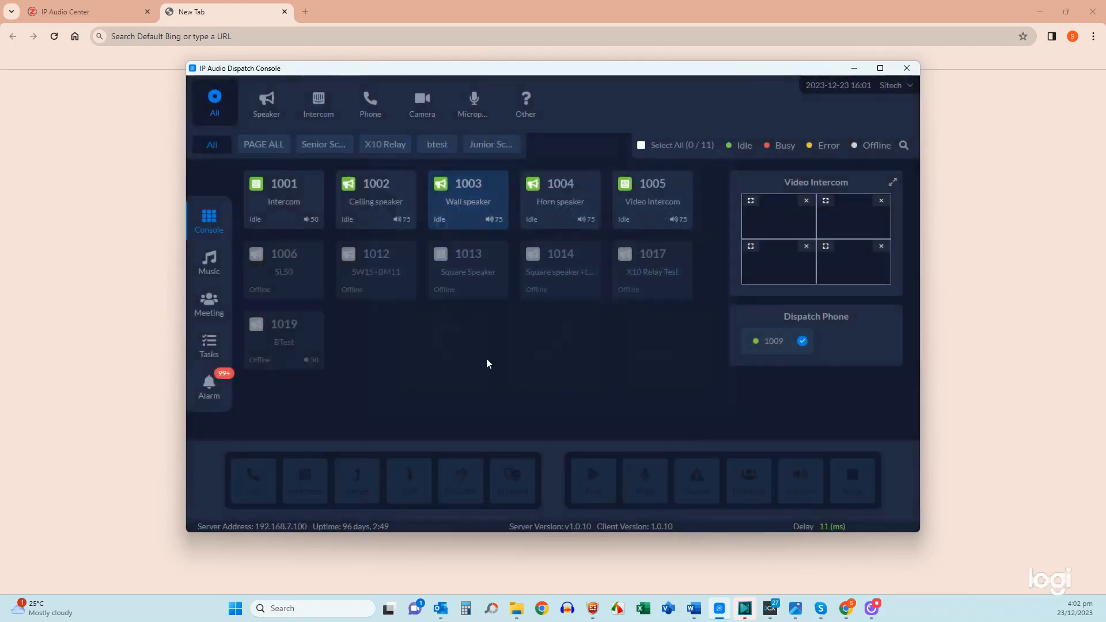
Open the list of all scheduled tasks.
click(209, 345)
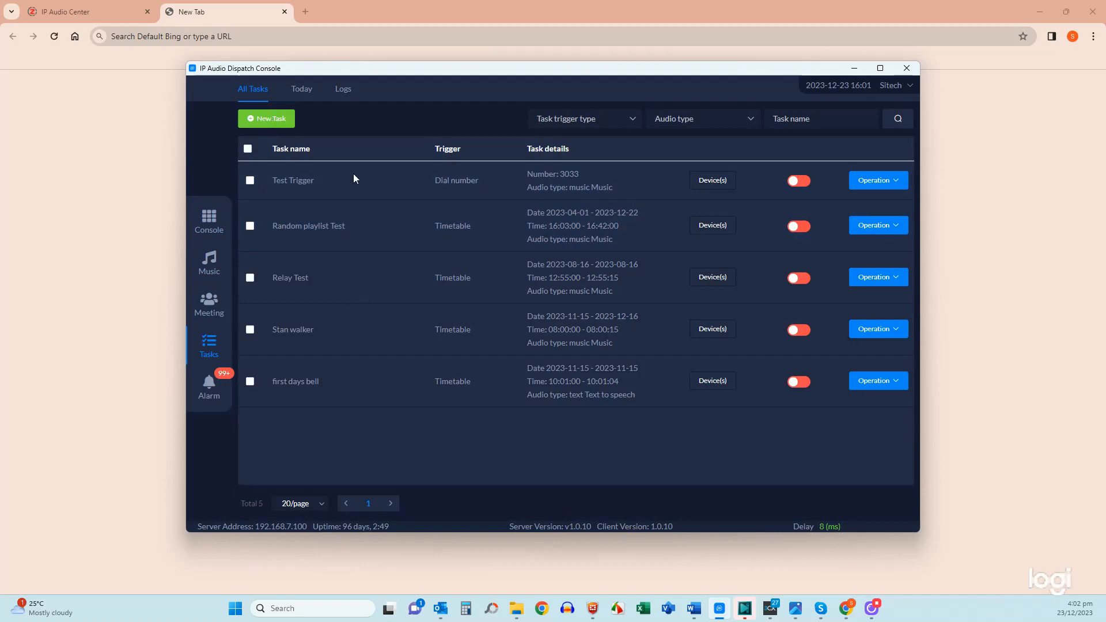